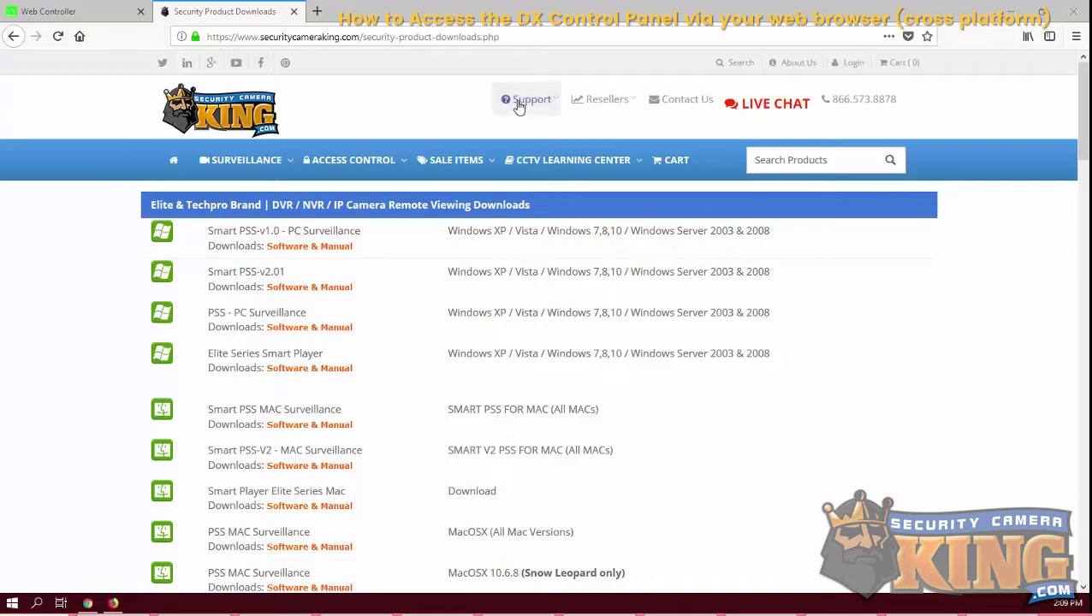
Step: Find the Access Control Software & Manuals section on the product downloads page and highlight its heading
{"action": "scroll", "coordinate": [82, 210], "scroll_direction": "down", "scroll_amount": 10}
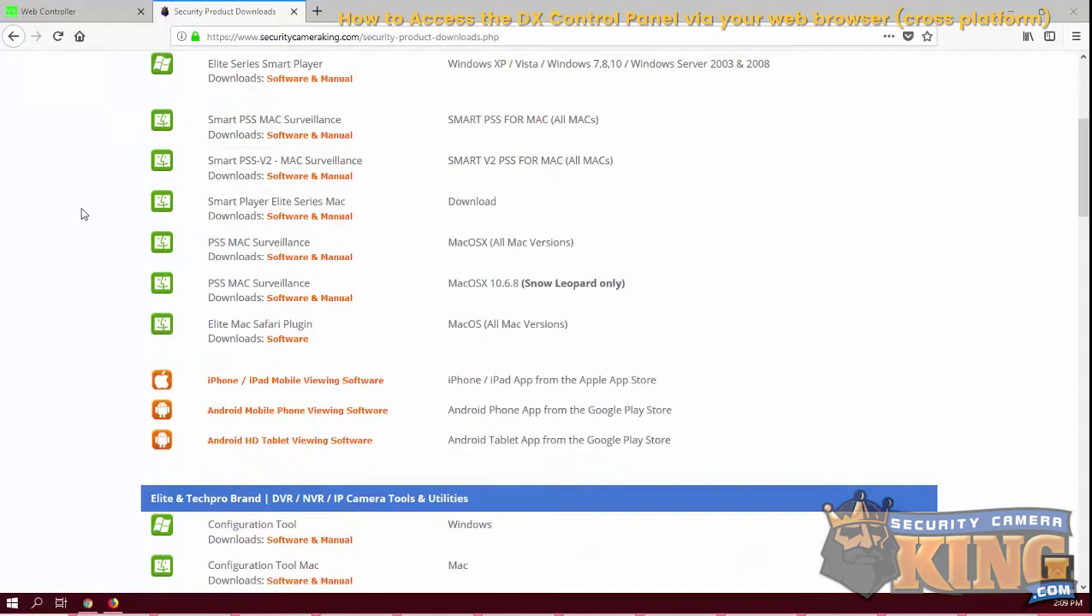
{"action": "scroll", "coordinate": [82, 214], "scroll_direction": "down", "scroll_amount": 10}
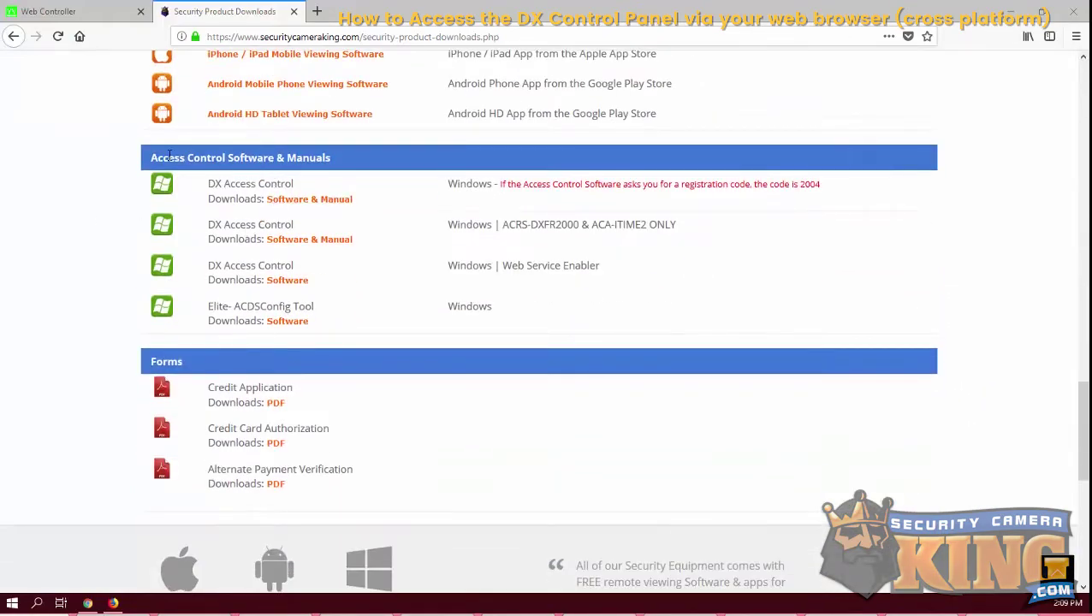
{"action": "left_click_drag", "start_coordinate": [157, 156], "coordinate": [337, 159]}
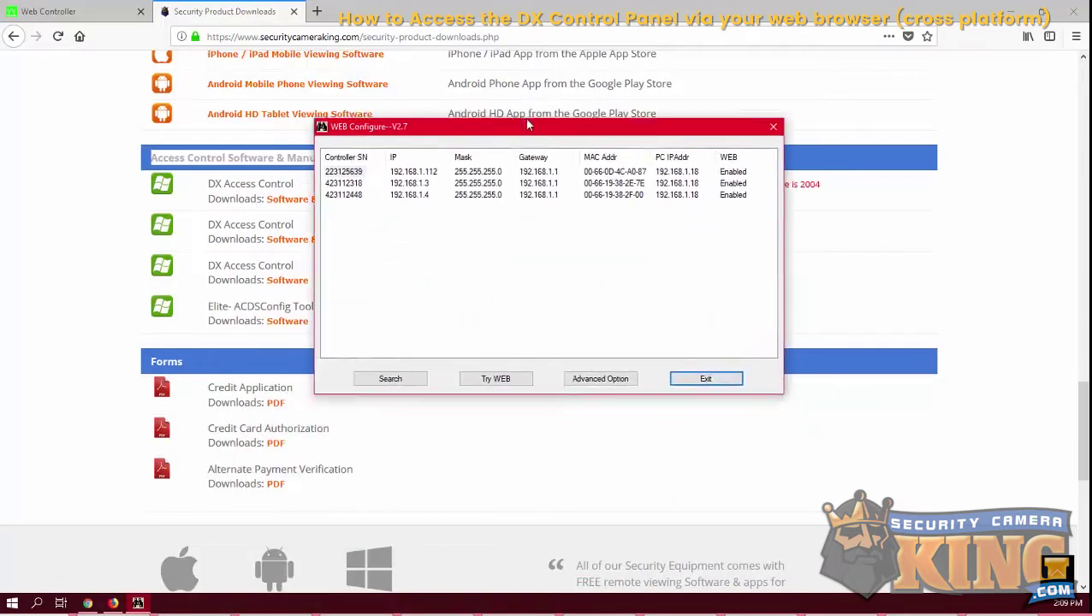
Step: In WEB Configure, select the controller at 192.168.1.112 and launch its web interface
{"action": "mouse_move", "coordinate": [519, 135]}
{"action": "left_mouse_down"}
{"action": "mouse_move", "coordinate": [526, 121]}
{"action": "mouse_move", "coordinate": [501, 140]}
{"action": "left_mouse_up"}
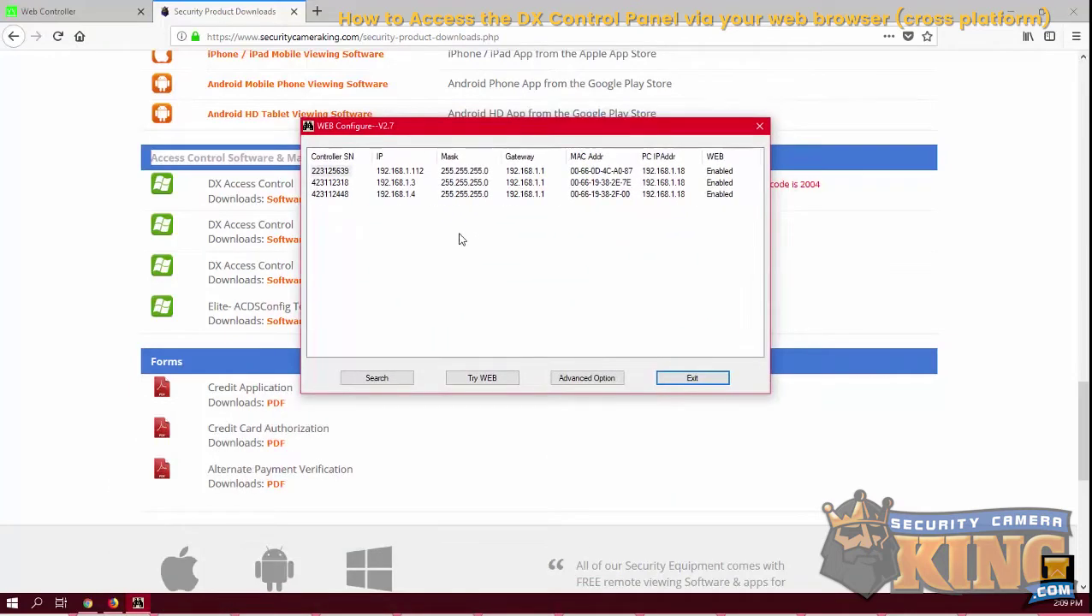
{"action": "left_click", "coordinate": [386, 177]}
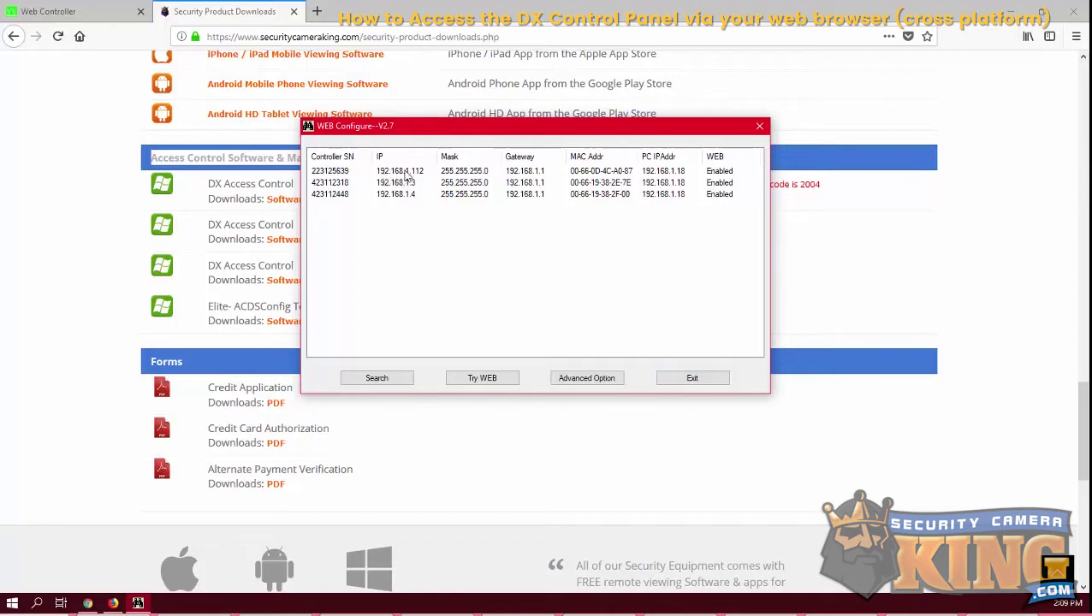
{"action": "left_click", "coordinate": [343, 175]}
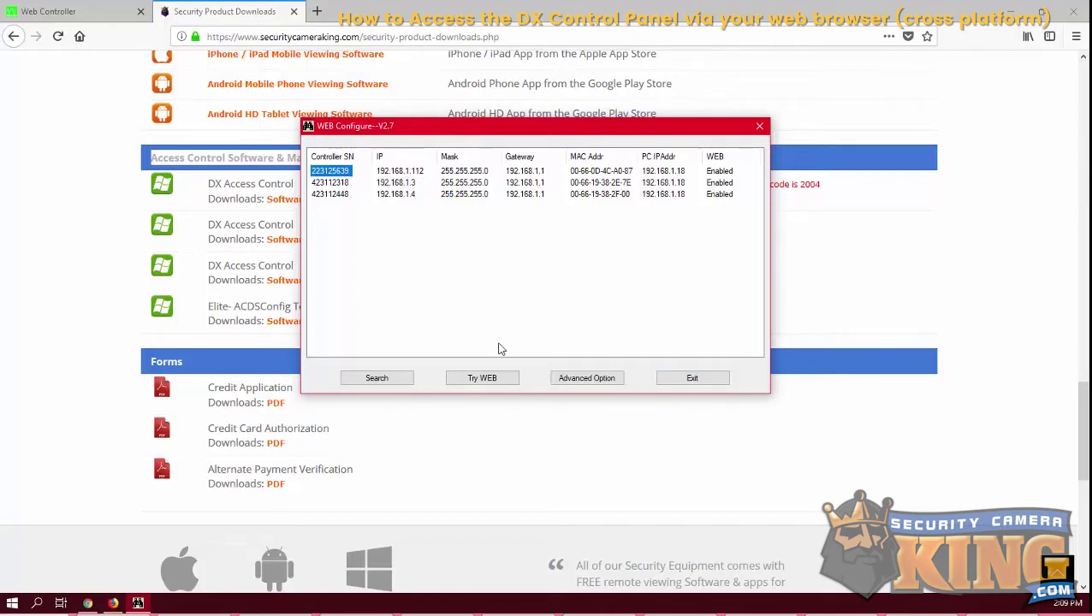
{"action": "left_click", "coordinate": [489, 378]}
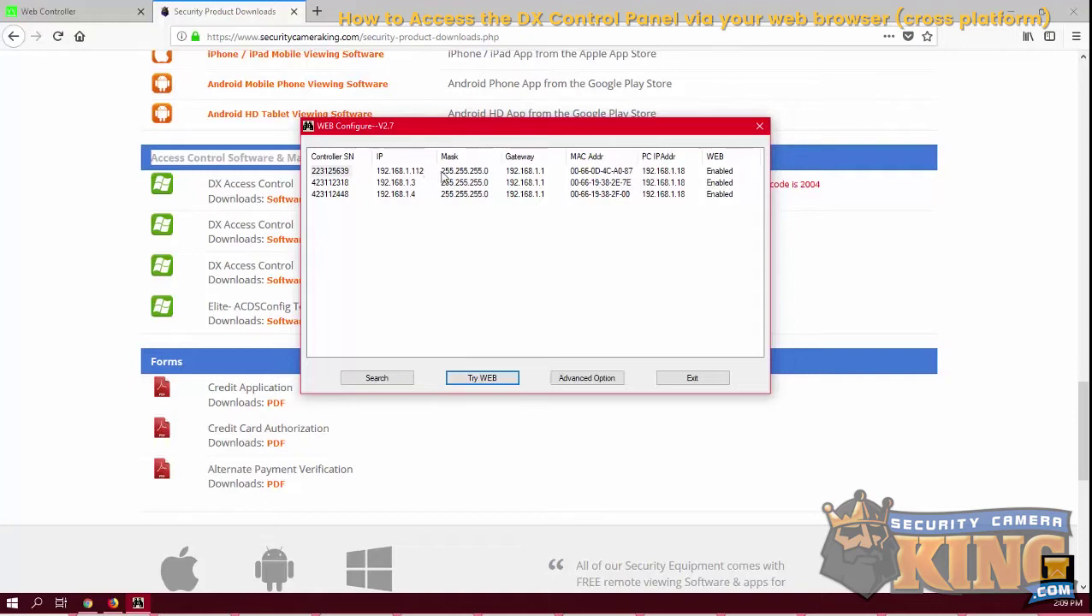
Step: Review the advanced network options of the controller at 192.168.1.112 and exit WEB Configure
{"action": "left_click", "coordinate": [578, 378]}
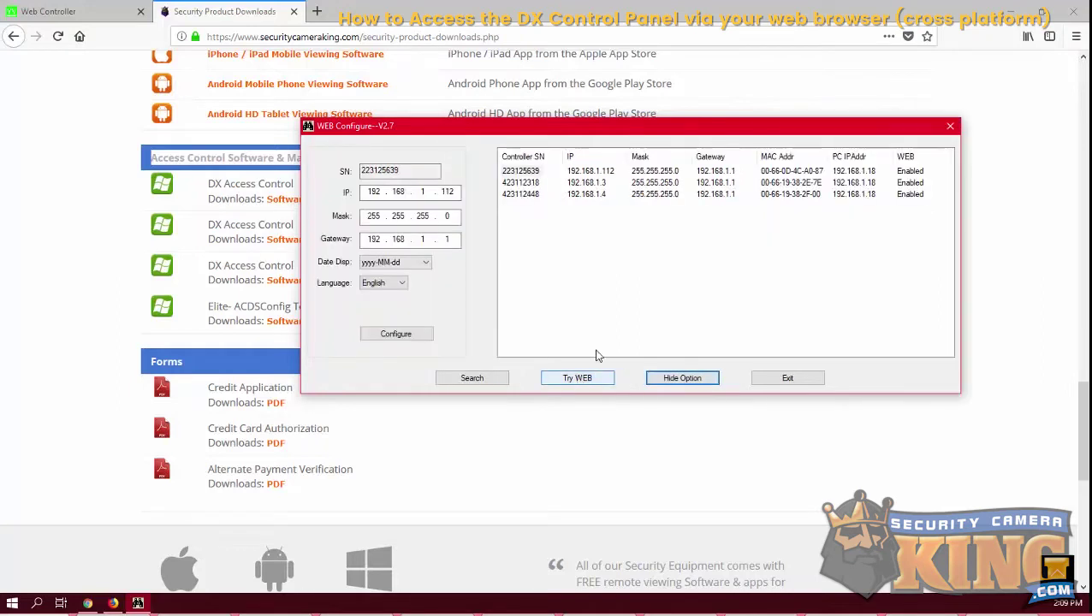
{"action": "left_click", "coordinate": [533, 172]}
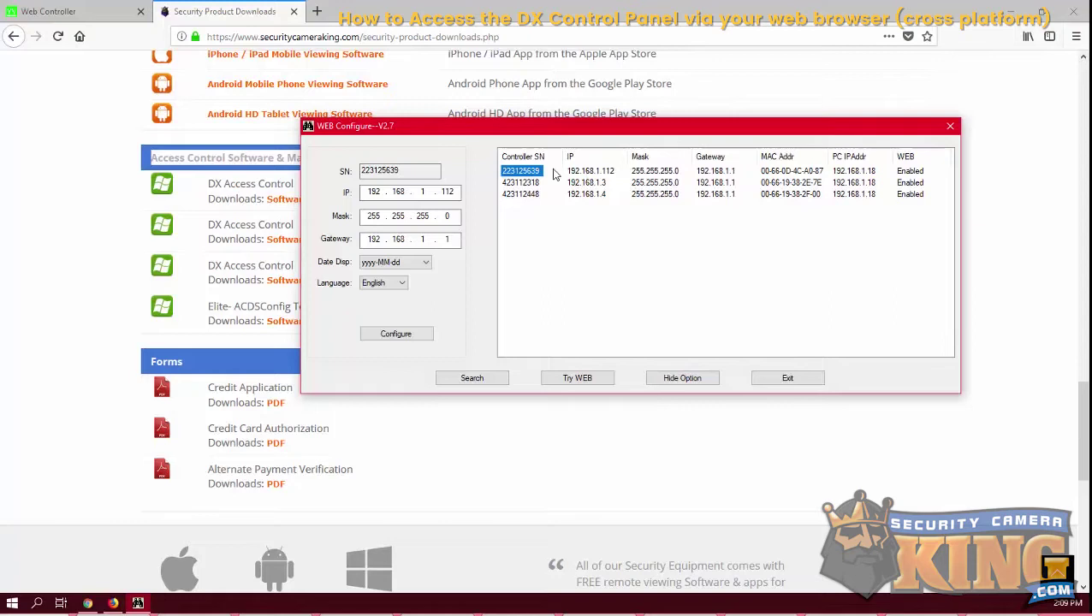
{"action": "double_click", "coordinate": [459, 191]}
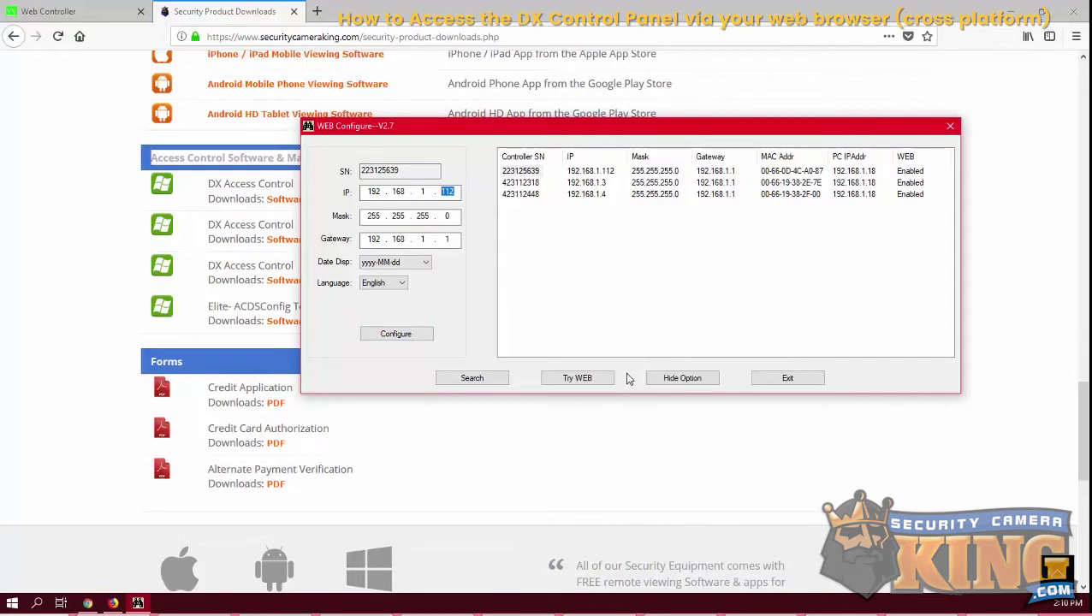
{"action": "left_click", "coordinate": [596, 382]}
{"action": "left_click", "coordinate": [789, 381]}
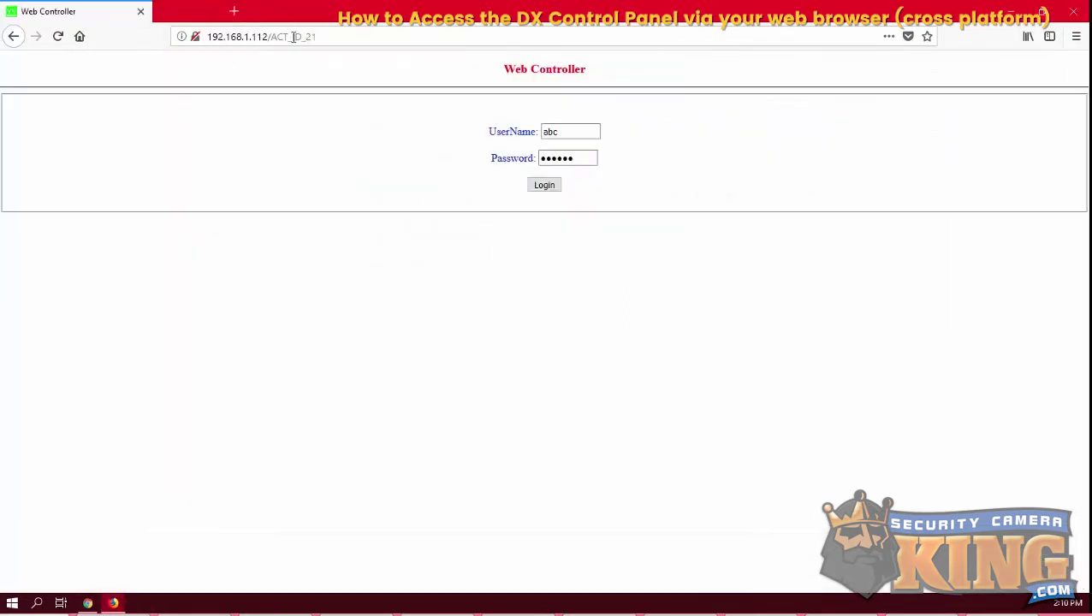
Step: Close the product downloads page in the browser and load the controller's login page at 192.168.1.112
{"action": "left_click", "coordinate": [293, 11]}
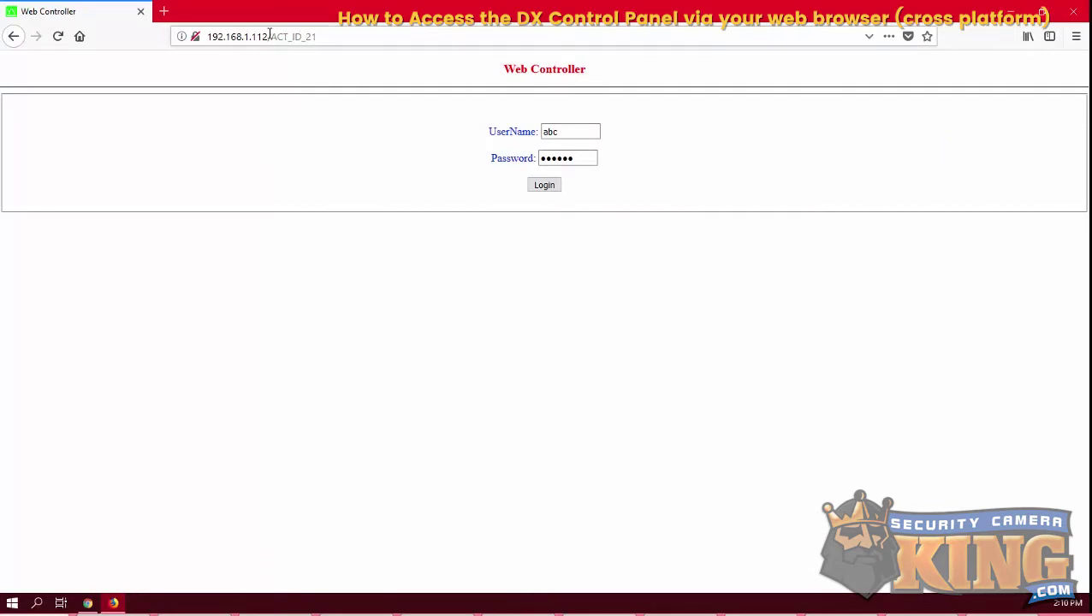
{"action": "left_click_drag", "start_coordinate": [270, 36], "coordinate": [383, 37]}
{"action": "key", "text": "BackSpace"}
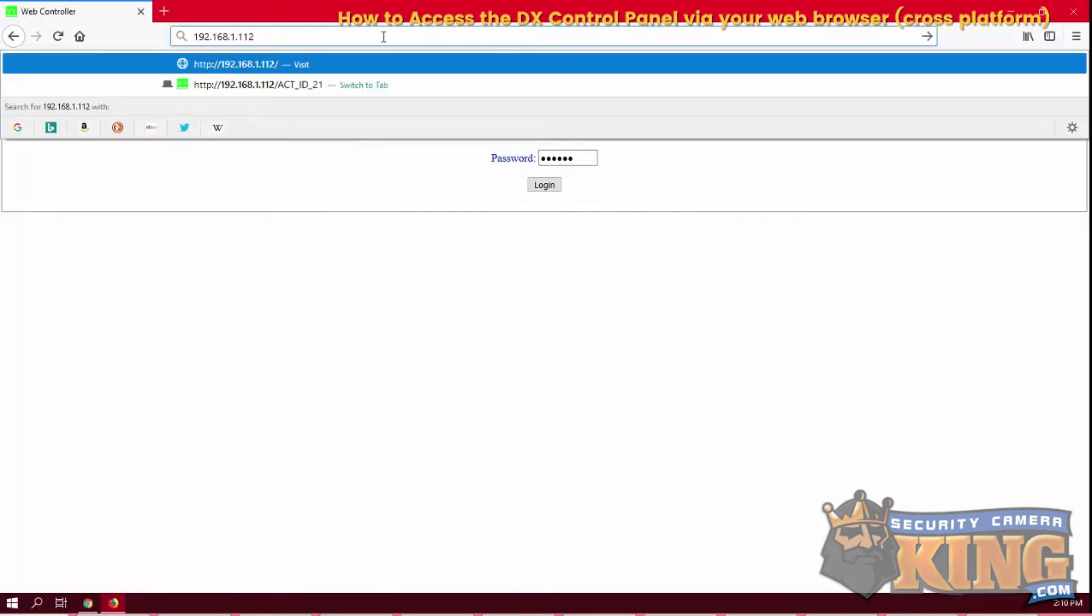
{"action": "key", "text": "Return"}
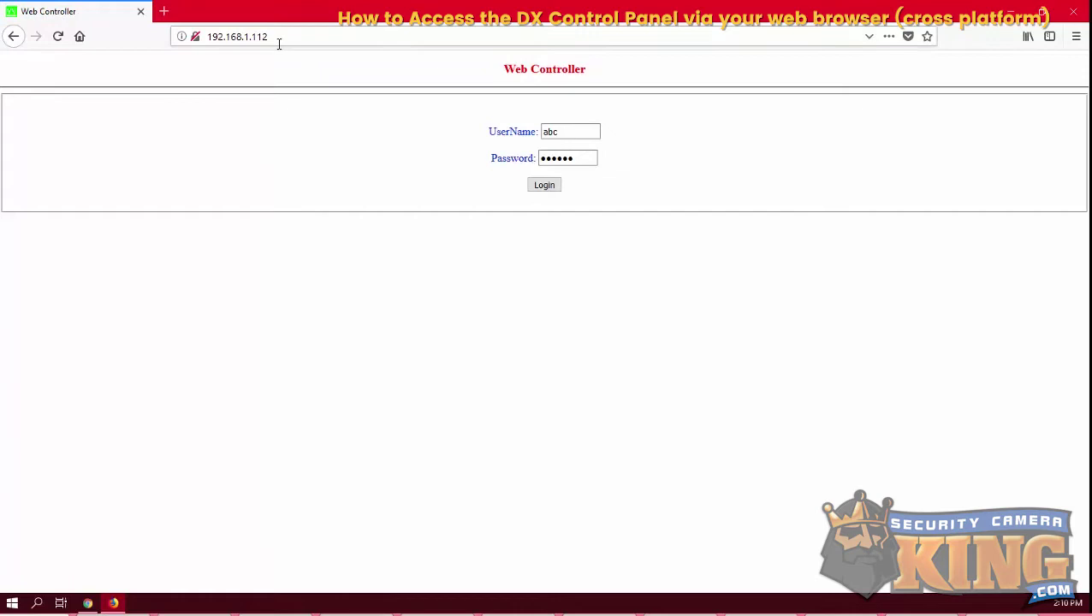
Step: Log in to the Web Controller with the prefilled credentials and decline saving the login in the browser
{"action": "left_click_drag", "start_coordinate": [267, 37], "coordinate": [208, 35]}
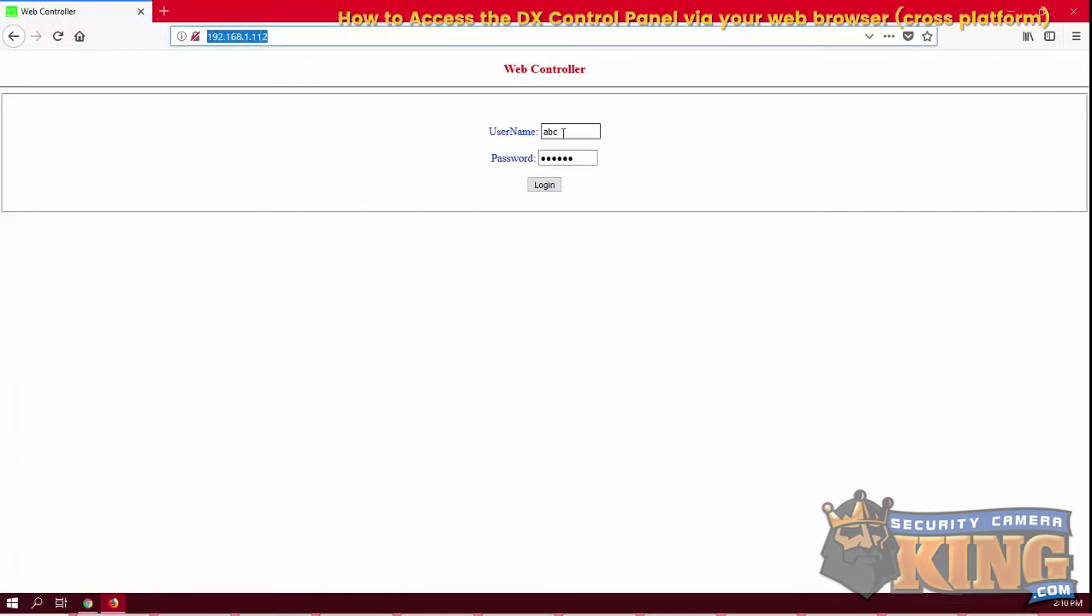
{"action": "left_click_drag", "start_coordinate": [563, 132], "coordinate": [519, 148]}
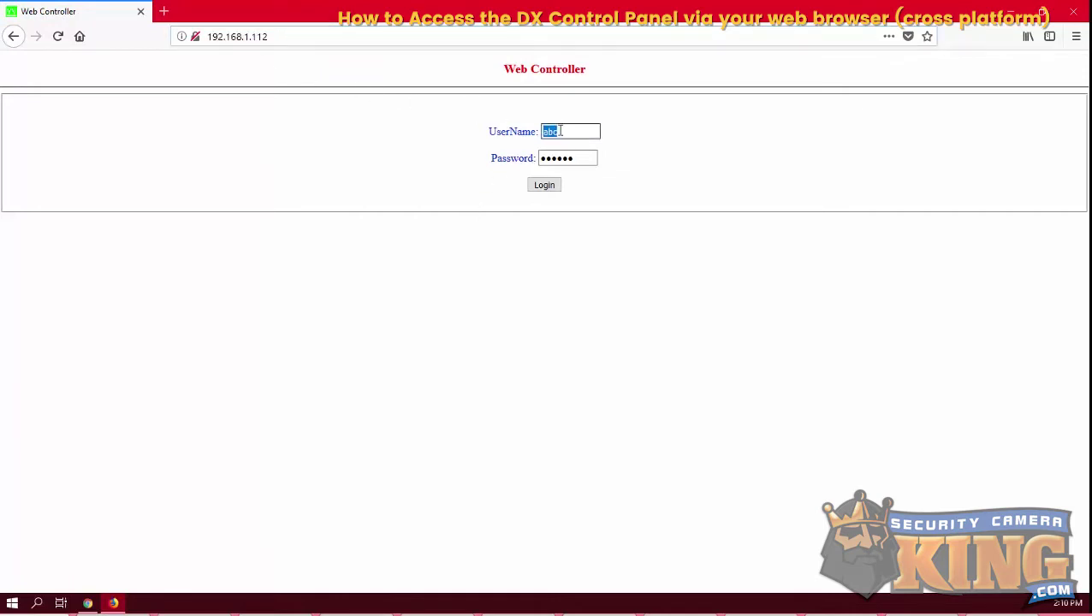
{"action": "left_click", "coordinate": [552, 157]}
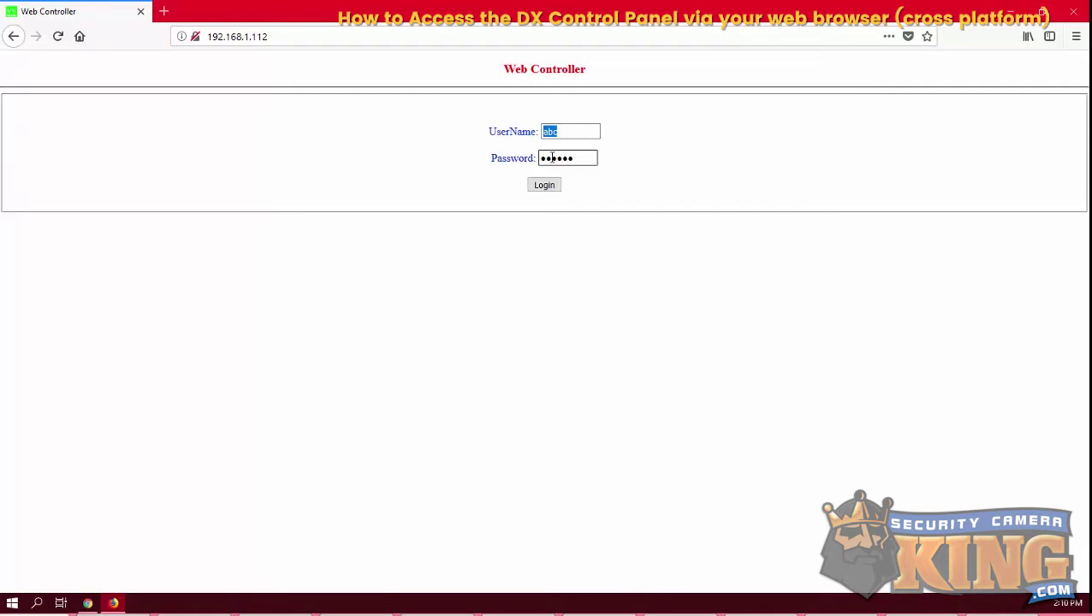
{"action": "left_click", "coordinate": [547, 186]}
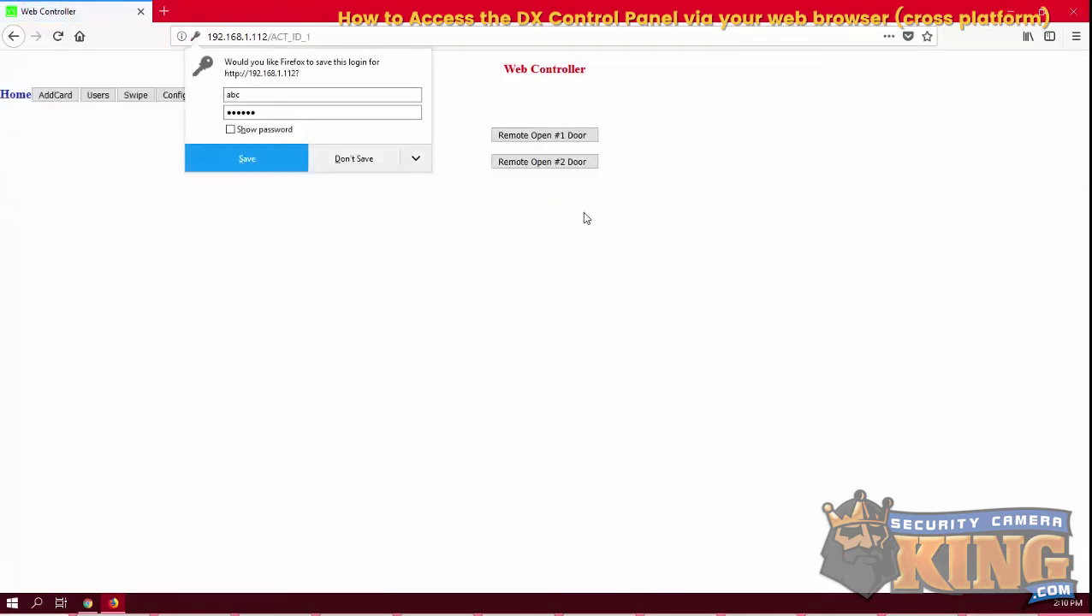
{"action": "left_click", "coordinate": [356, 166]}
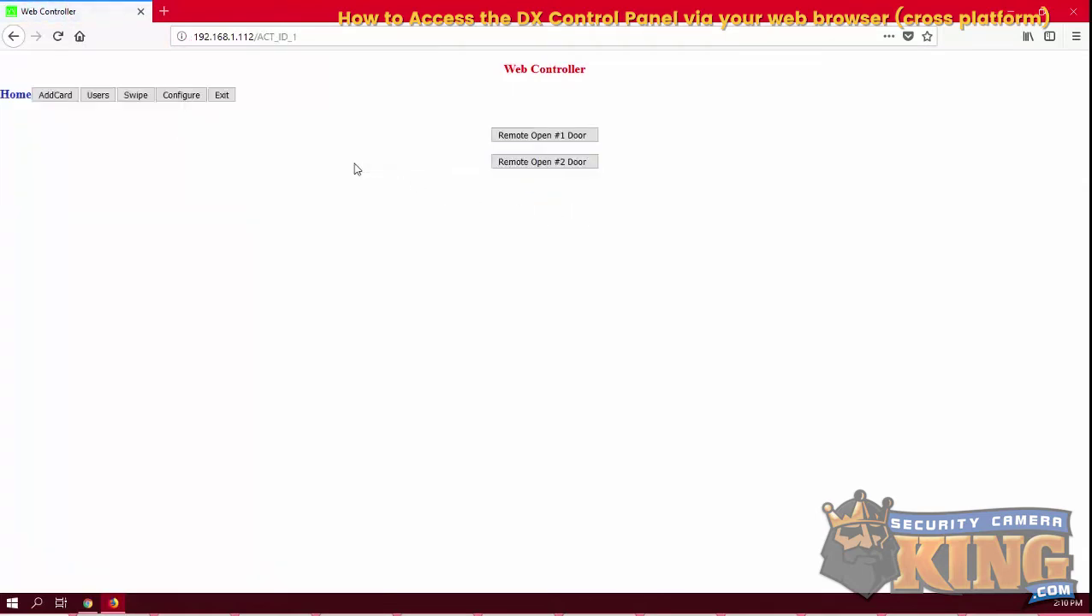
Step: Remotely open #1 Door and #2 Door
{"action": "left_click", "coordinate": [577, 139]}
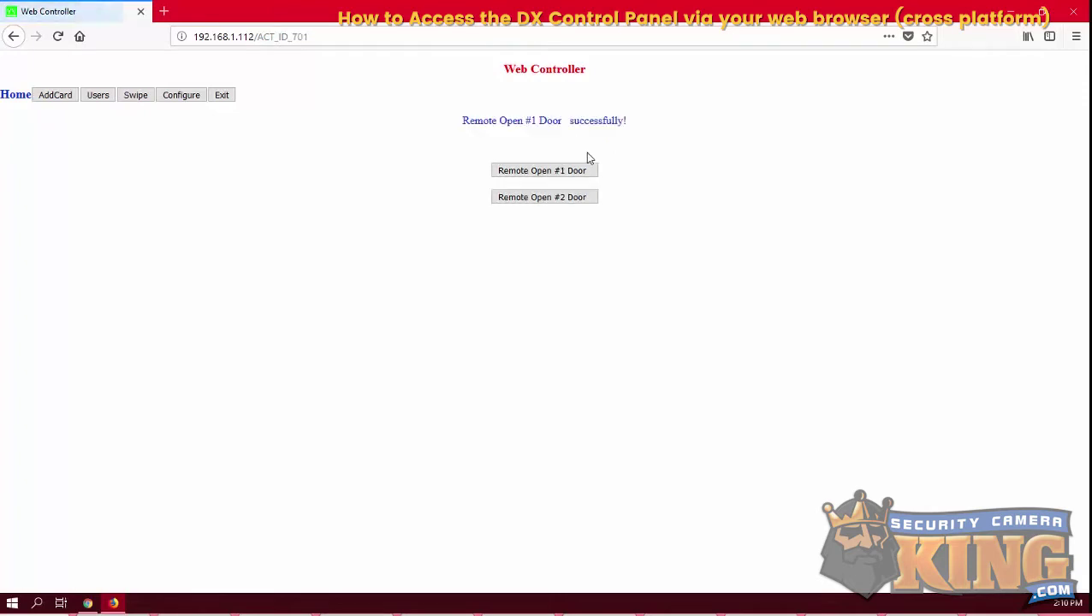
{"action": "left_click", "coordinate": [572, 199]}
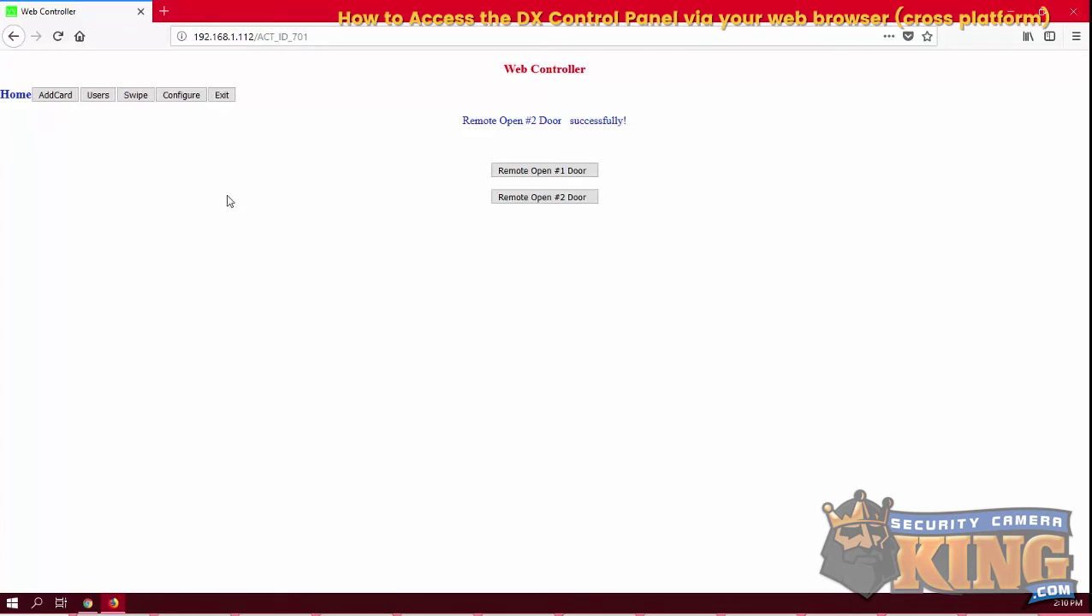
Step: Look through the card-adding form, the user list and the swipe records with their search options by card, record ID and date
{"action": "left_click", "coordinate": [55, 95]}
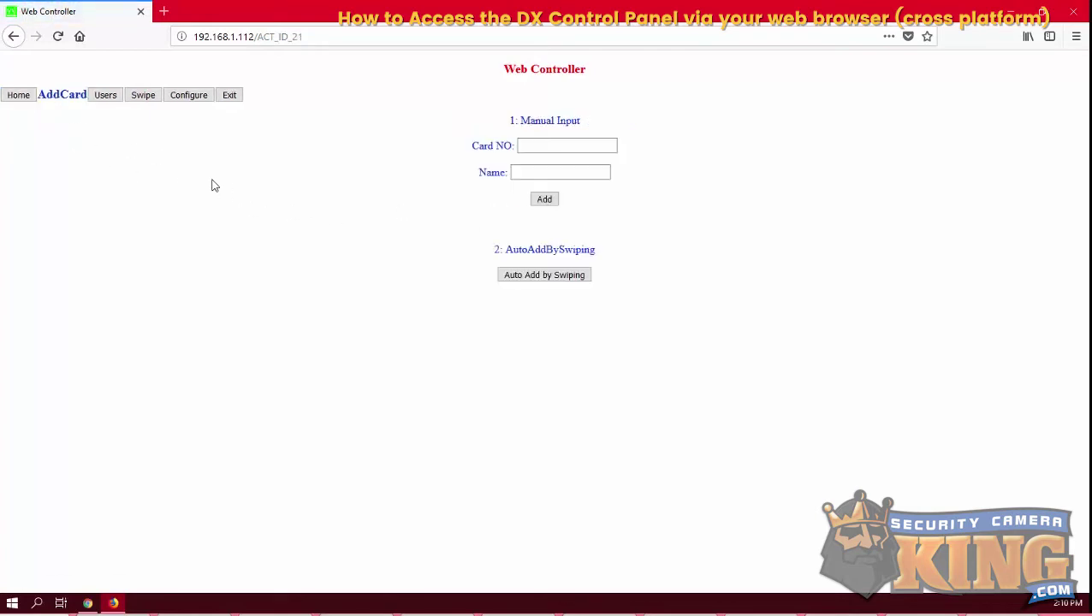
{"action": "left_click", "coordinate": [107, 96]}
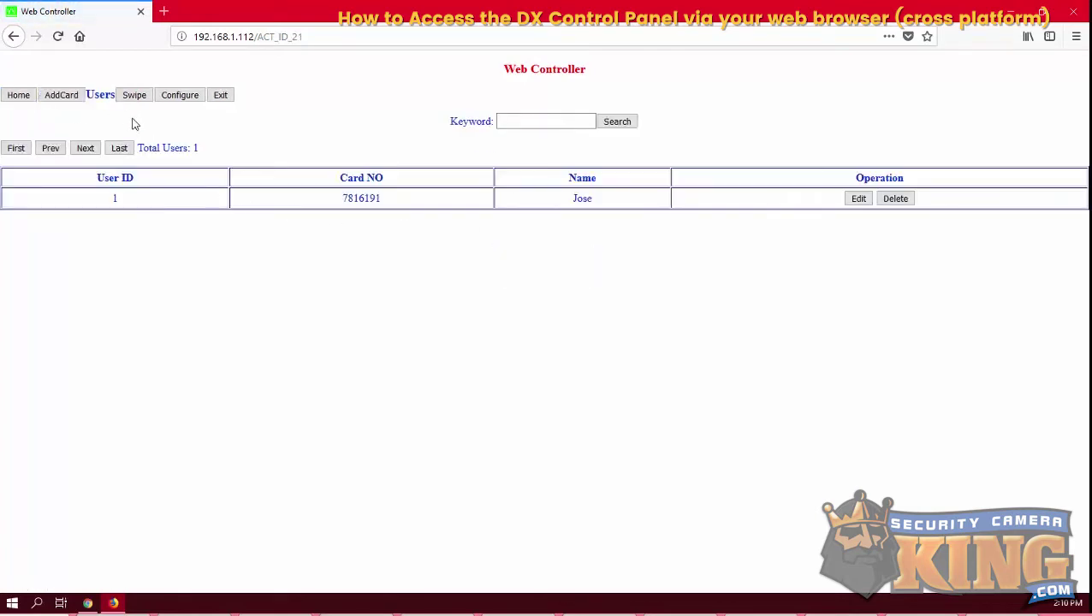
{"action": "left_click", "coordinate": [134, 96]}
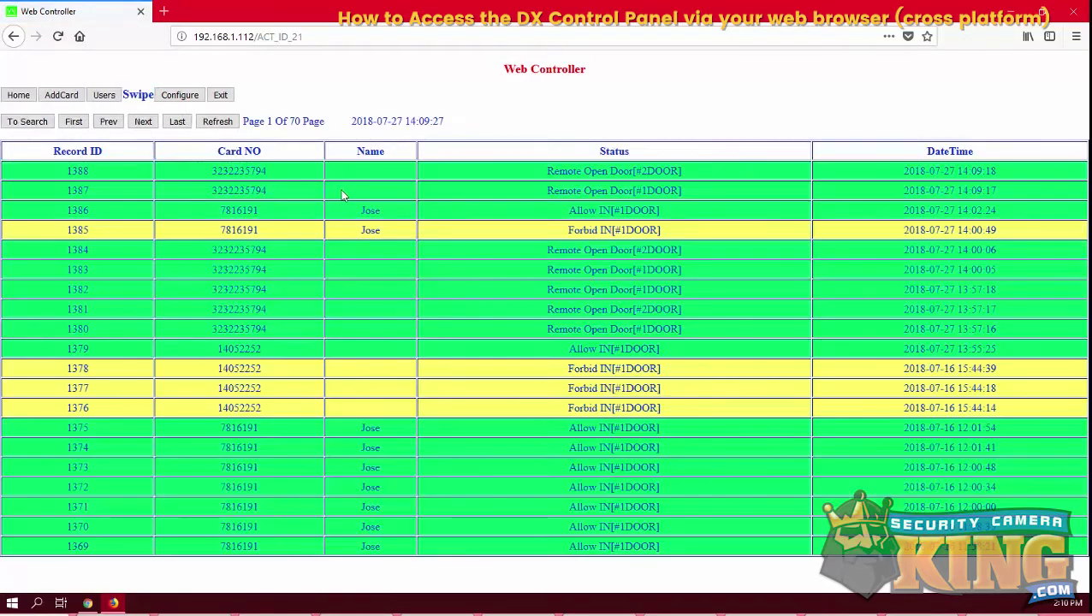
{"action": "left_click", "coordinate": [29, 124]}
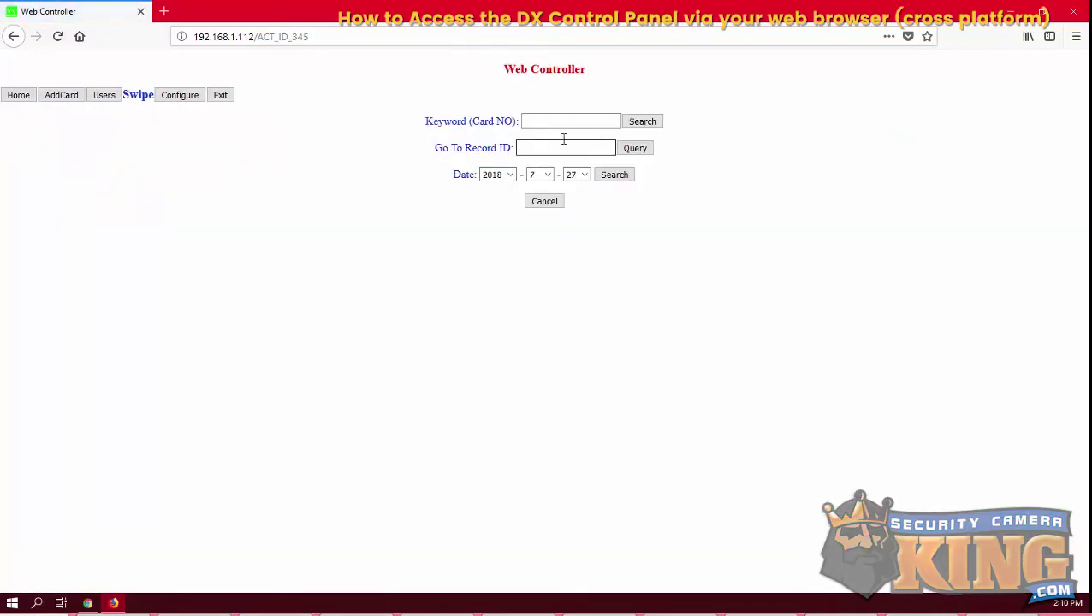
{"action": "left_click", "coordinate": [510, 175]}
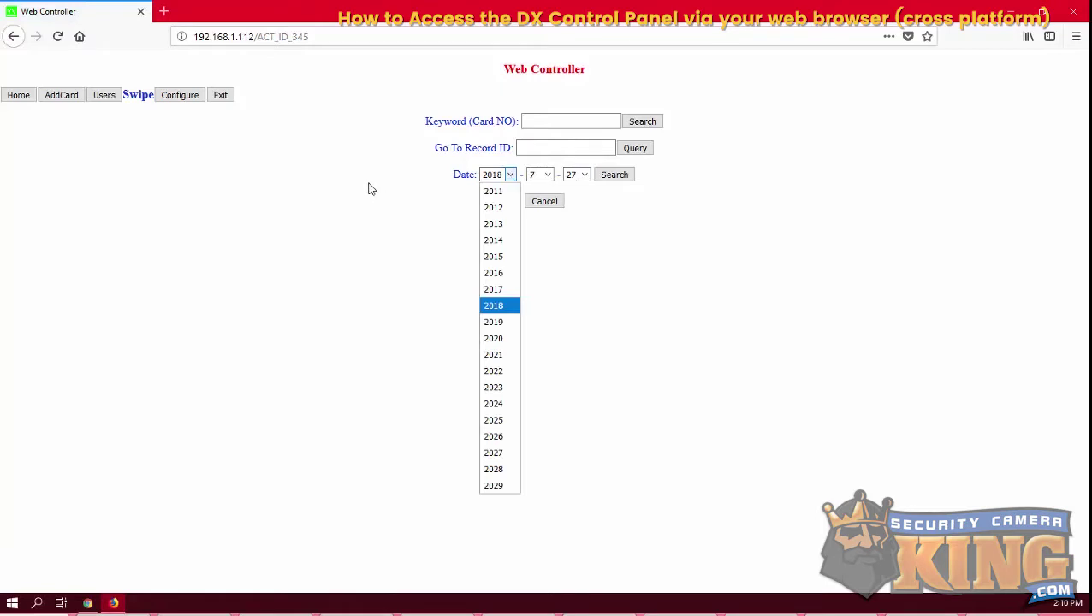
Step: View the controller's clock adjustment and network parameter settings in its configuration, leaving each without saving
{"action": "left_click", "coordinate": [183, 99]}
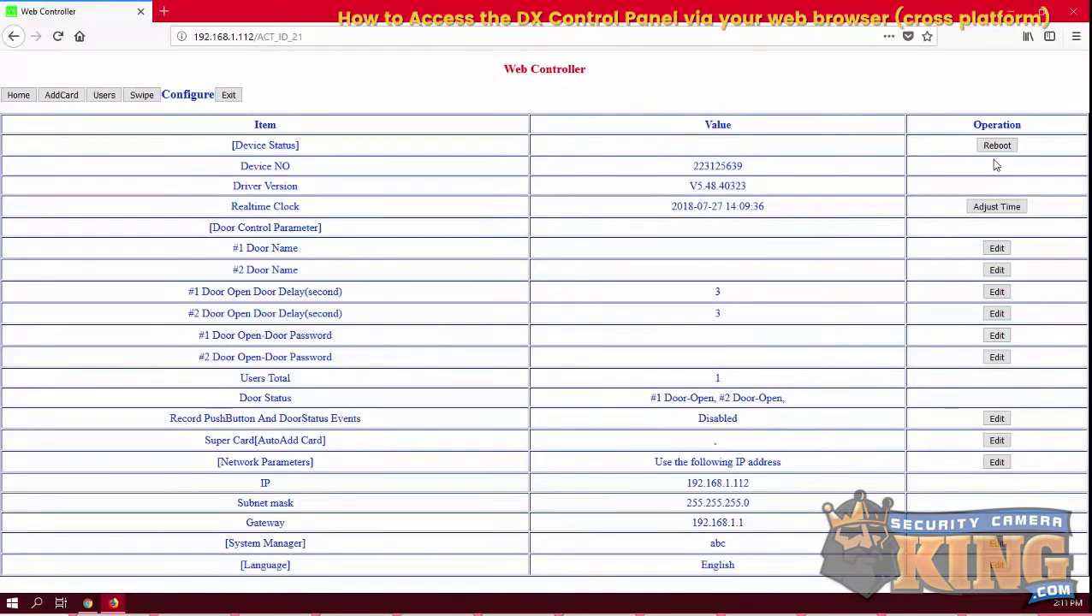
{"action": "left_click", "coordinate": [997, 206]}
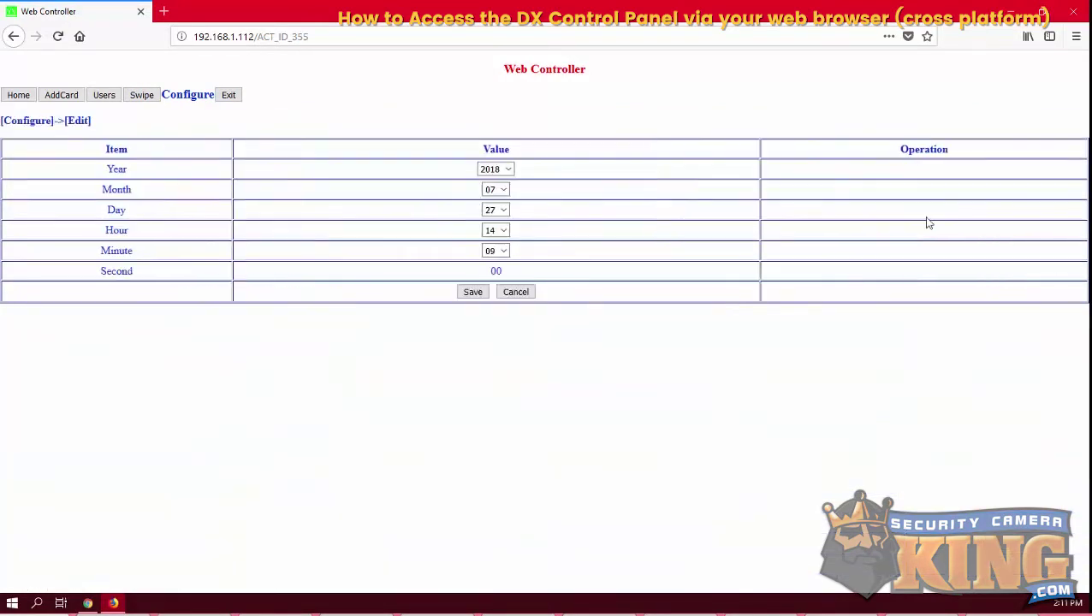
{"action": "left_click", "coordinate": [517, 292]}
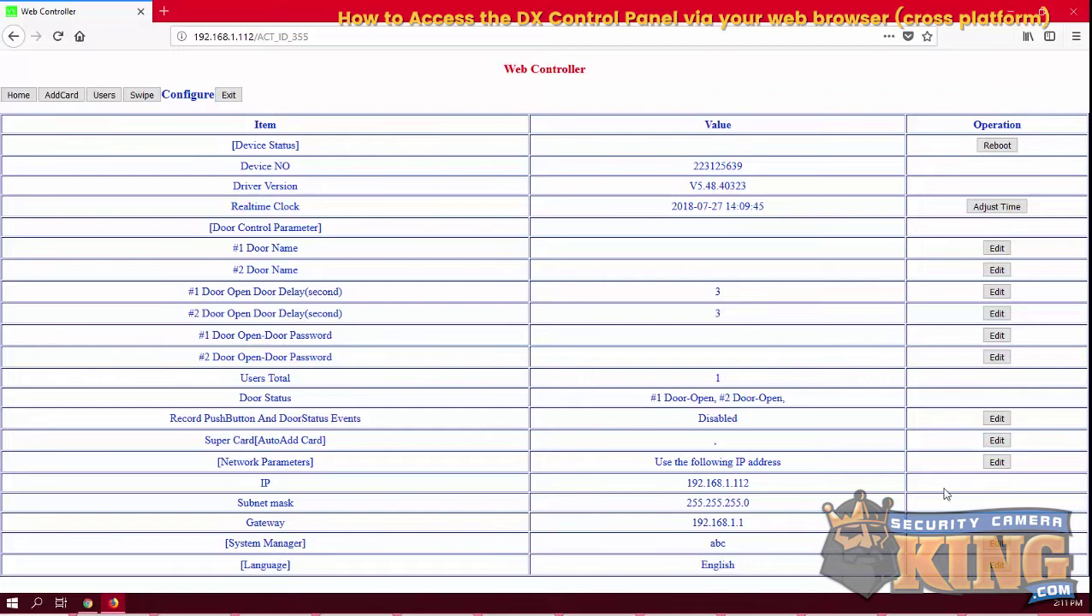
{"action": "left_click", "coordinate": [995, 462]}
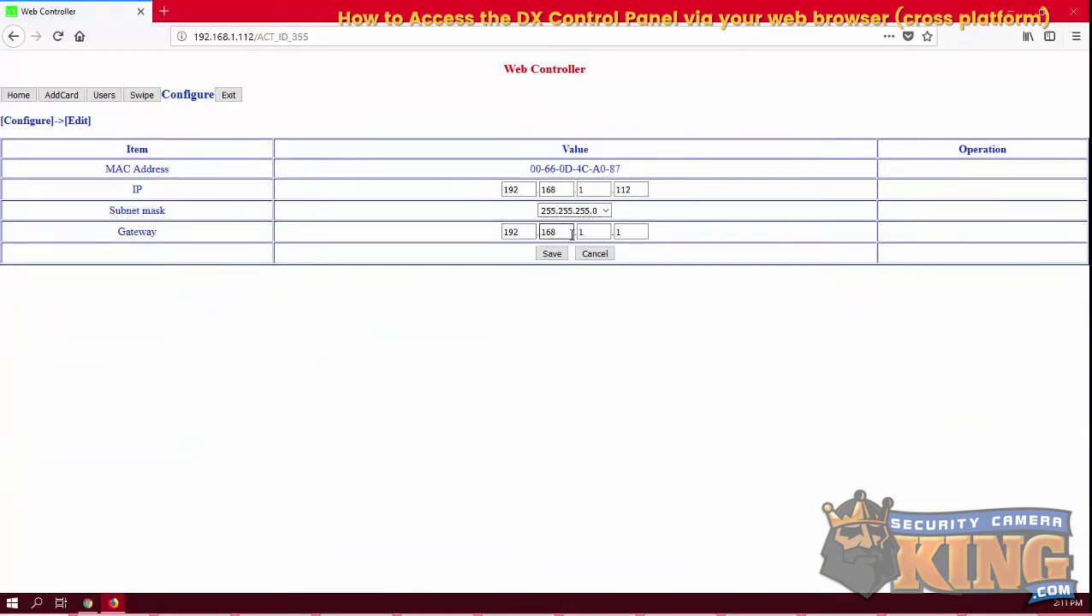
{"action": "left_click", "coordinate": [595, 254]}
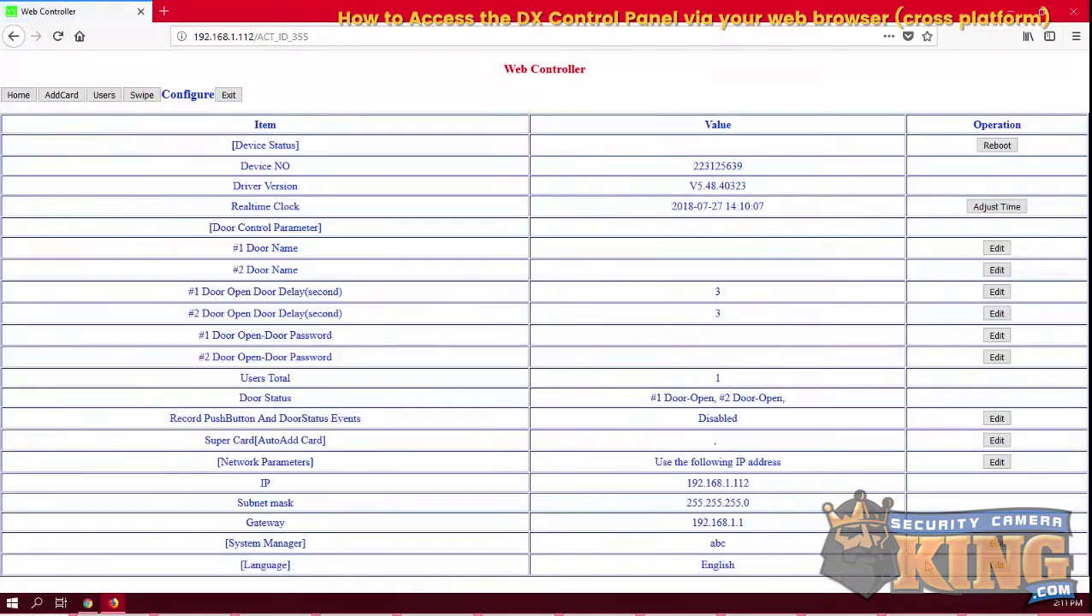
Step: View the System Manager form for a new name and password, and leave it without saving
{"action": "left_click", "coordinate": [992, 544]}
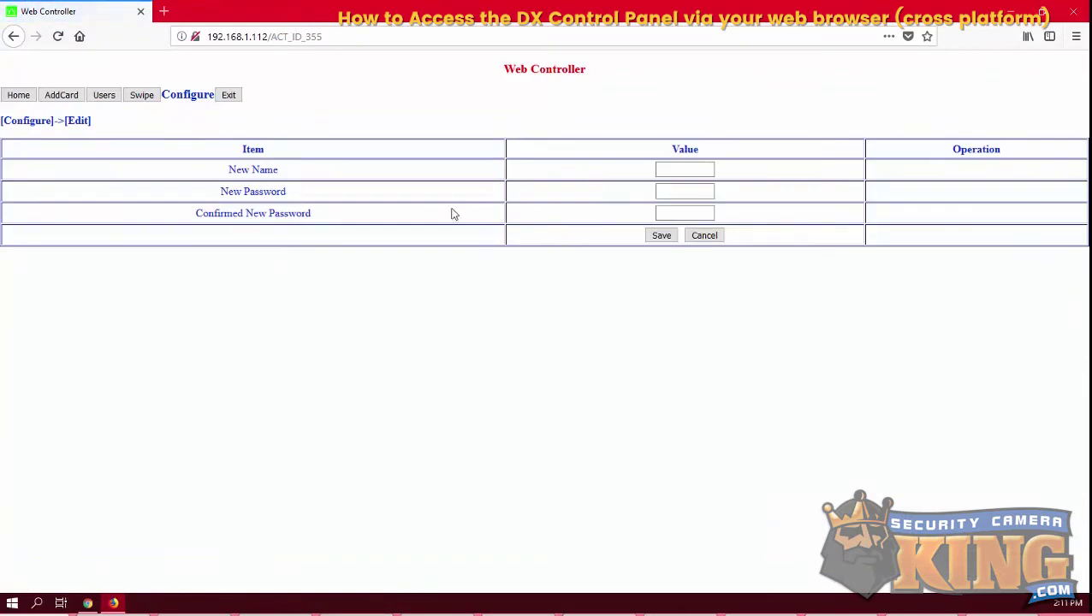
{"action": "left_click", "coordinate": [680, 171]}
{"action": "left_click", "coordinate": [667, 169]}
{"action": "left_click", "coordinate": [701, 236]}
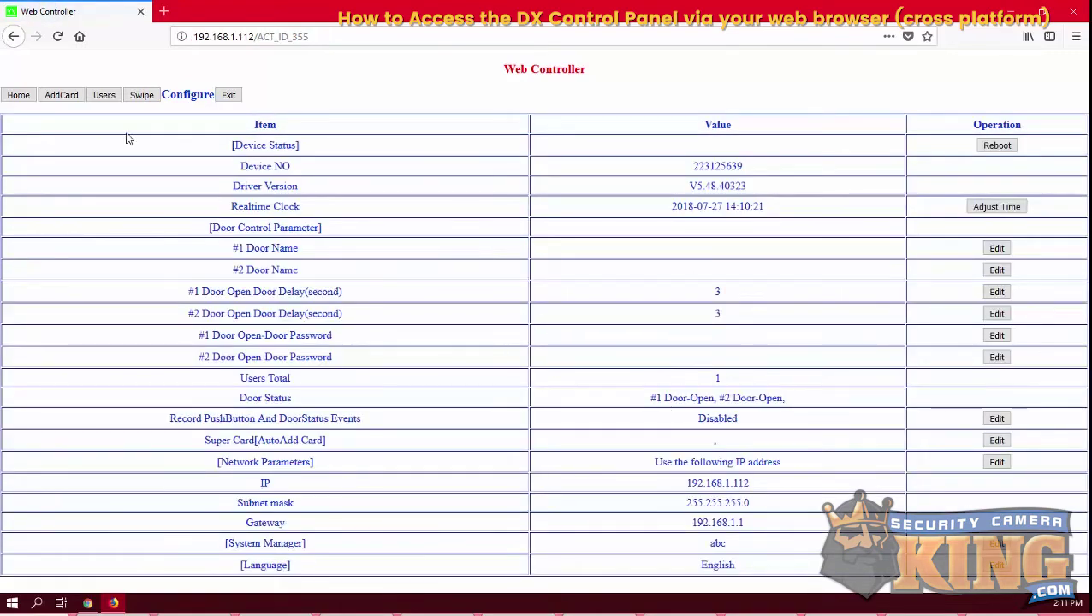
Step: Delete the user with ID 1 from the user list and confirm the deletion
{"action": "left_click", "coordinate": [104, 95]}
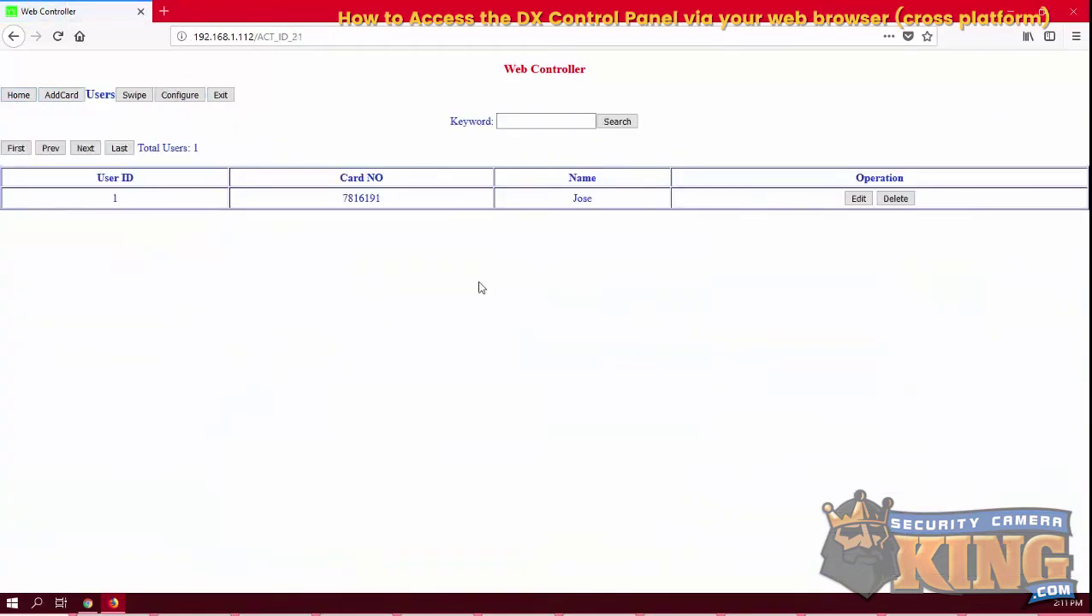
{"action": "left_click", "coordinate": [894, 201]}
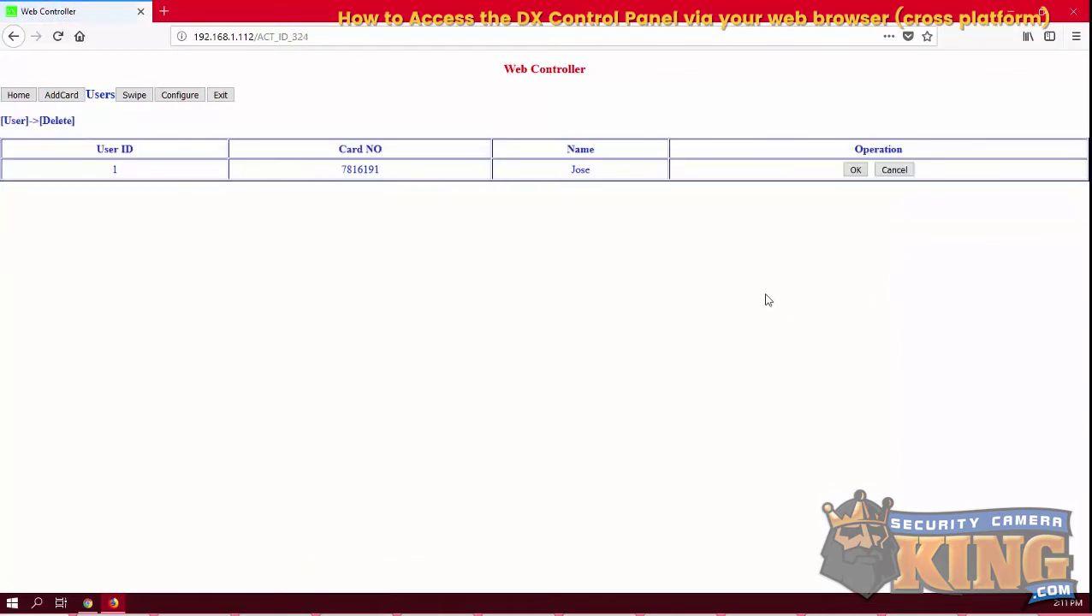
{"action": "left_click", "coordinate": [851, 171]}
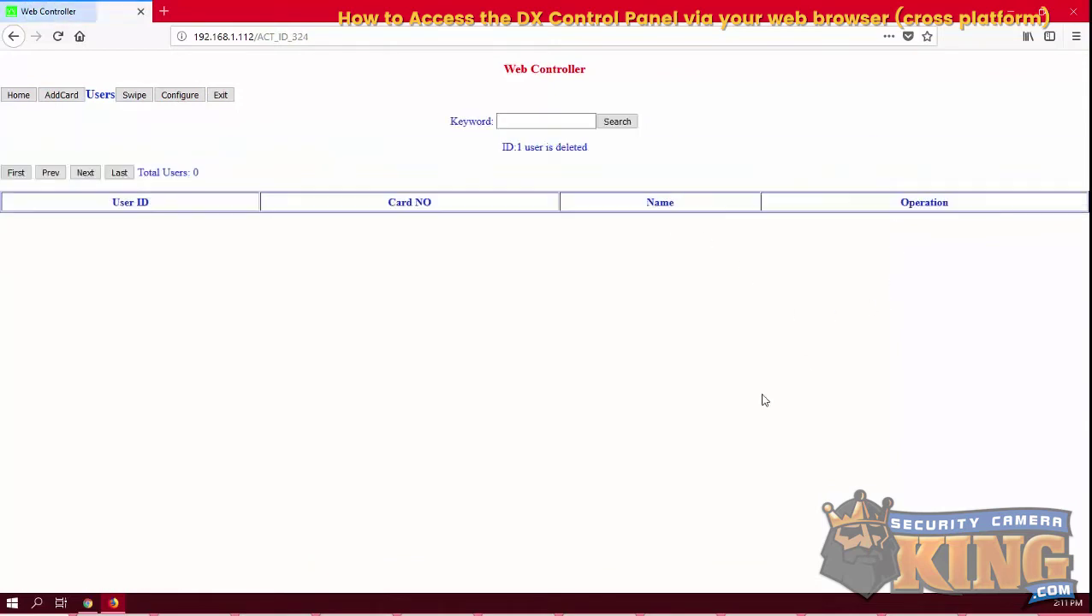
Step: View the automatic card-adding by swiping option up to its confirmation, without confirming it
{"action": "left_click", "coordinate": [74, 99]}
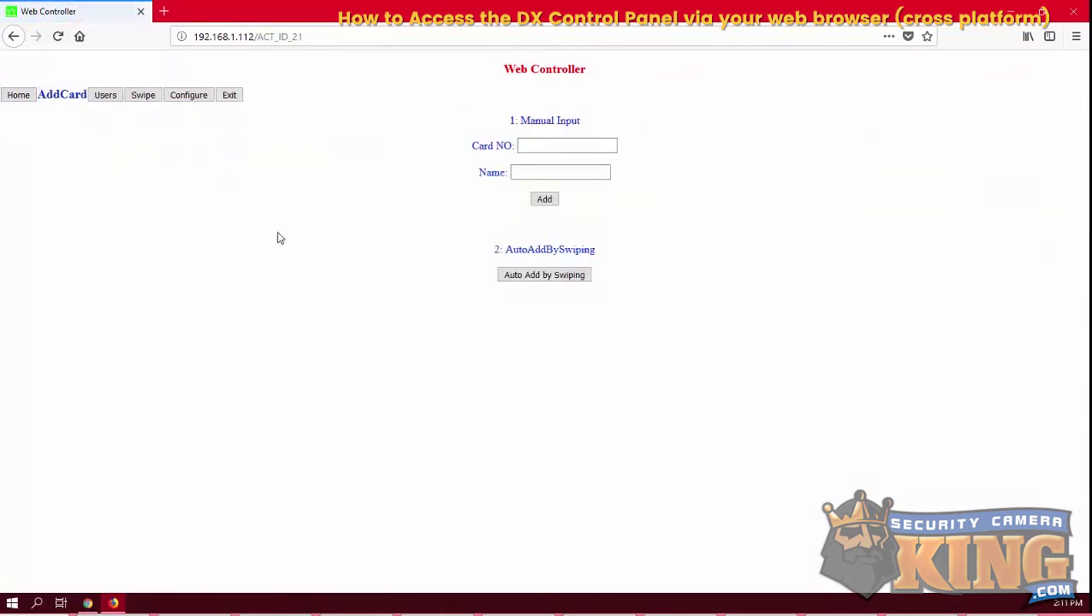
{"action": "left_click", "coordinate": [537, 276]}
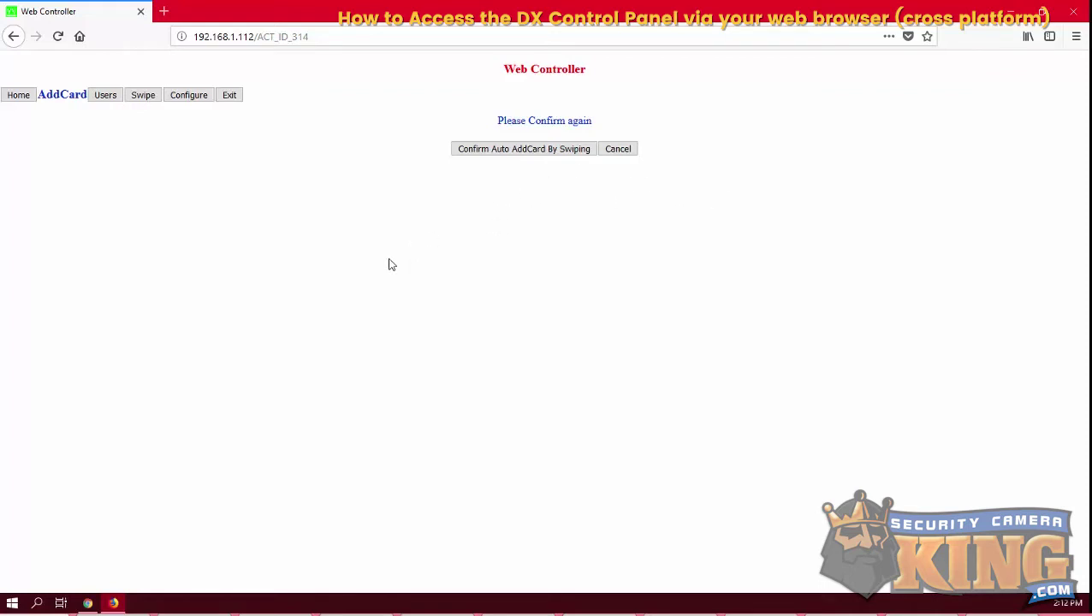
Step: Copy the card number from the latest Allow IN[#1DOOR] entry in the swipe records
{"action": "left_click", "coordinate": [142, 98]}
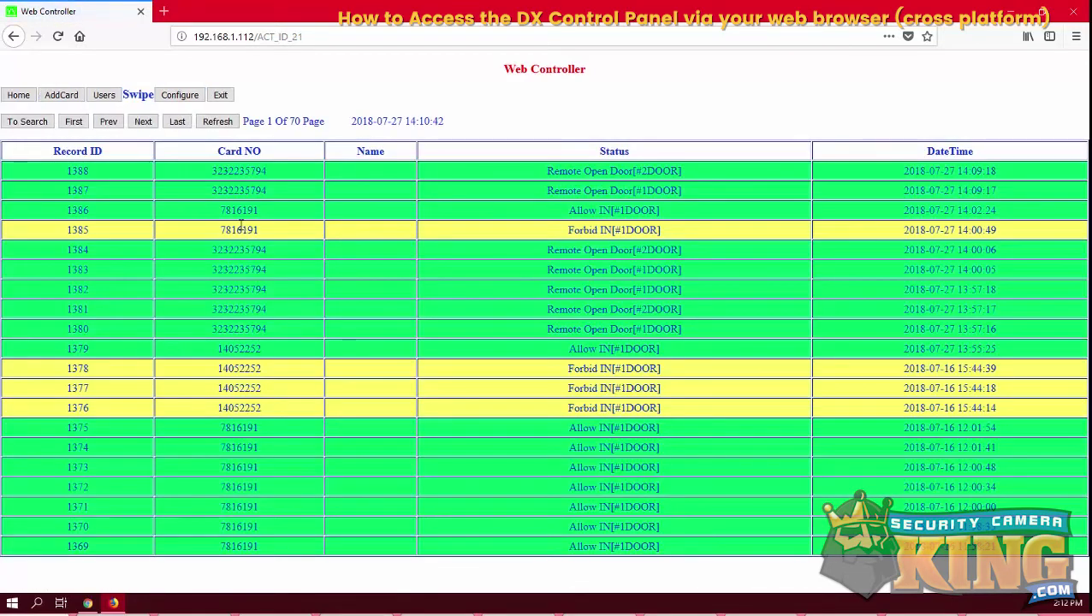
{"action": "left_click_drag", "start_coordinate": [259, 211], "coordinate": [223, 213]}
{"action": "right_click", "coordinate": [229, 212]}
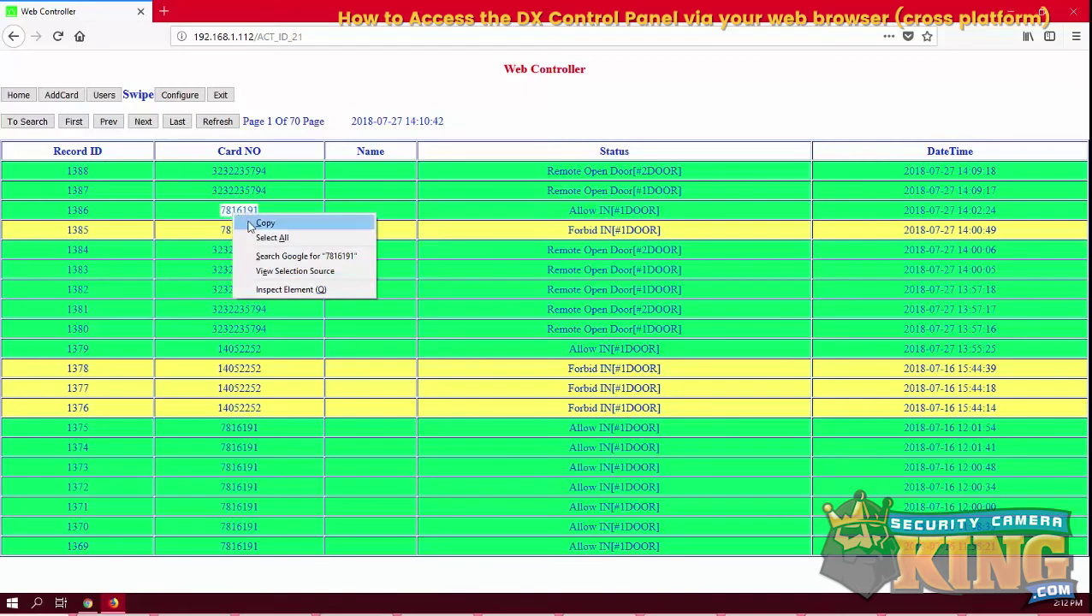
{"action": "left_click", "coordinate": [252, 225]}
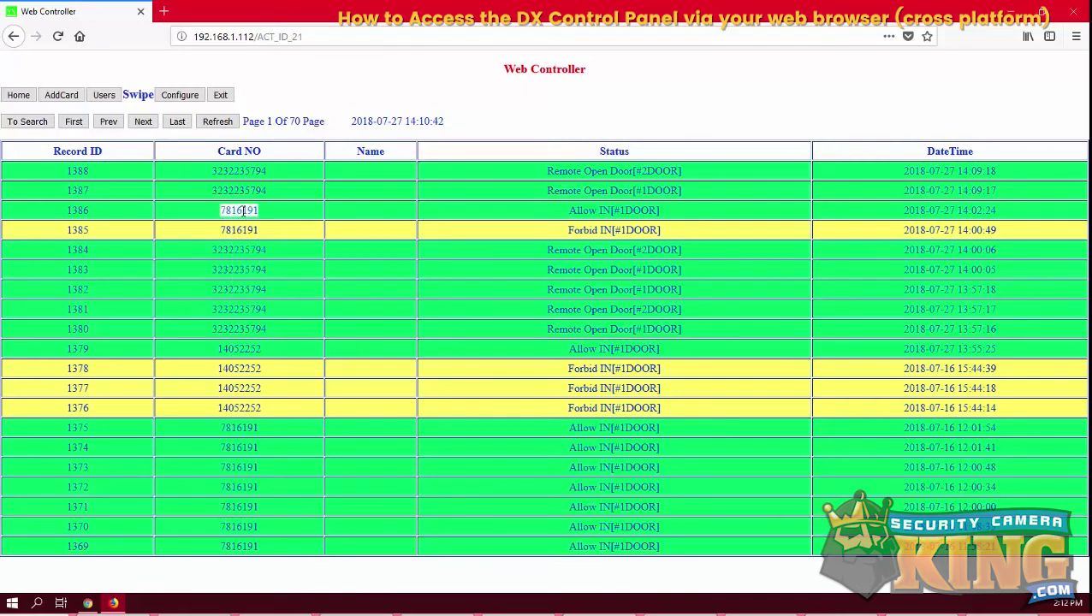
Step: Add a card by manual input, pasting the copied card number and entering the cardholder's first name
{"action": "left_click", "coordinate": [81, 103]}
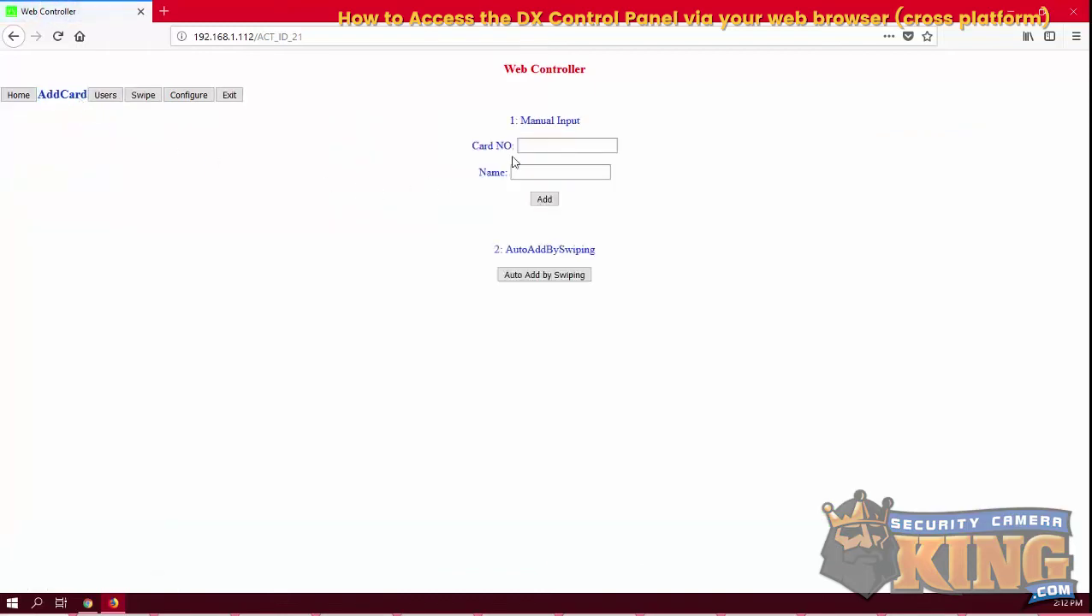
{"action": "left_click", "coordinate": [520, 146]}
{"action": "right_click", "coordinate": [528, 150]}
{"action": "left_click", "coordinate": [557, 208]}
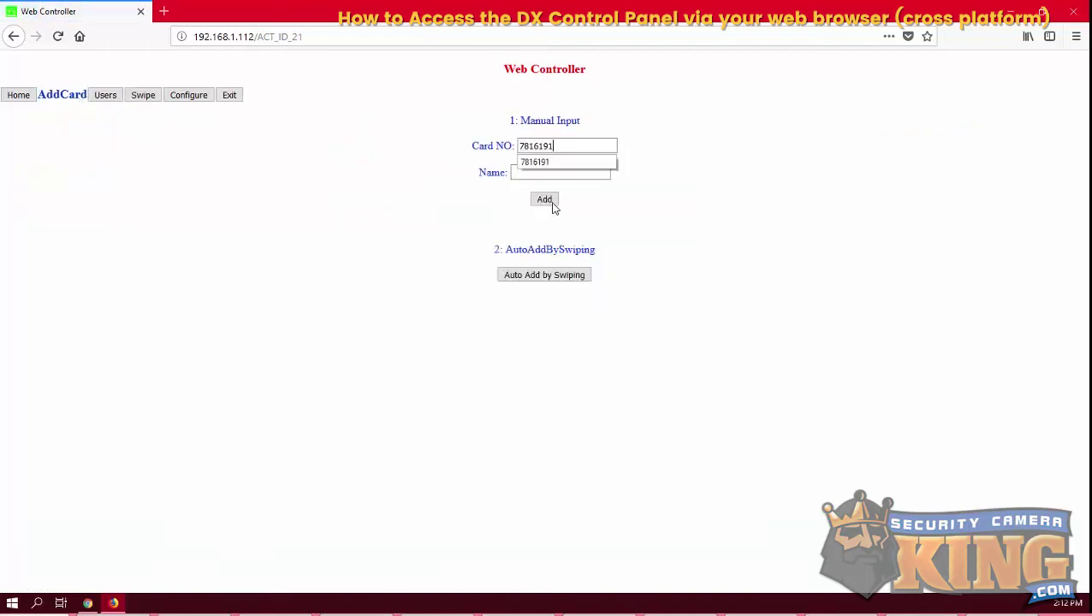
{"action": "left_click", "coordinate": [458, 182]}
{"action": "left_click", "coordinate": [544, 174]}
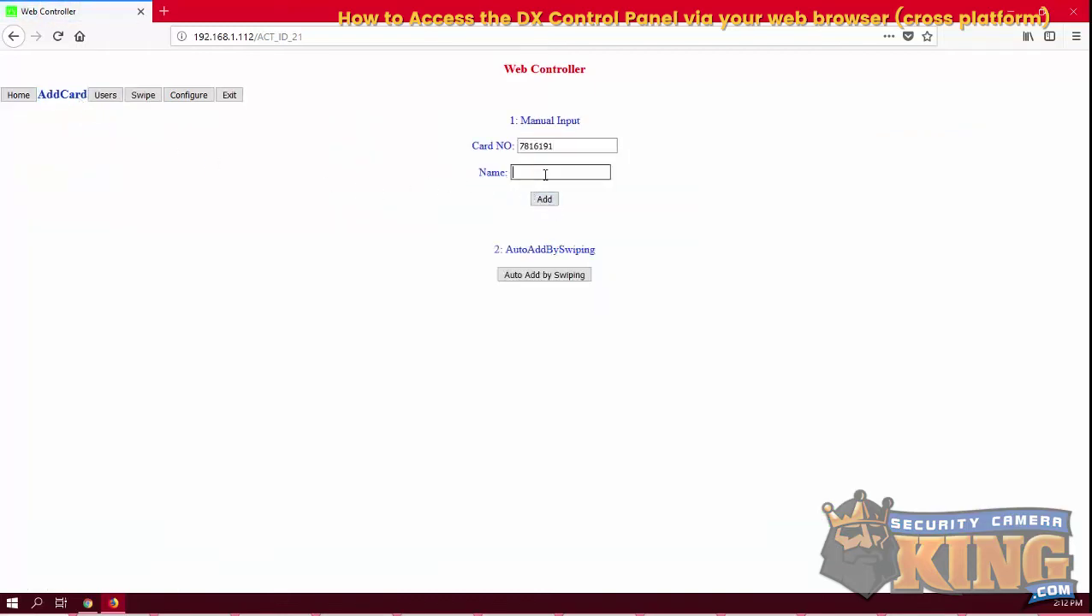
{"action": "type", "text": "Jose"}
{"action": "left_click", "coordinate": [630, 176]}
{"action": "left_click", "coordinate": [549, 203]}
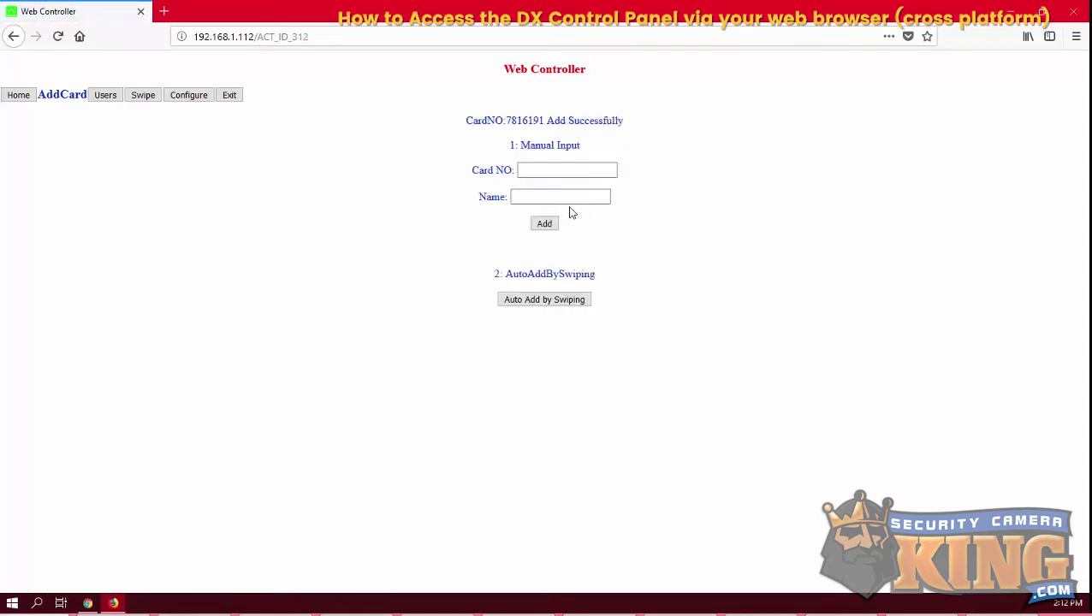
Step: Check the user list for the added card, then reload the swipe records and examine the newest entry's status
{"action": "left_click", "coordinate": [106, 98]}
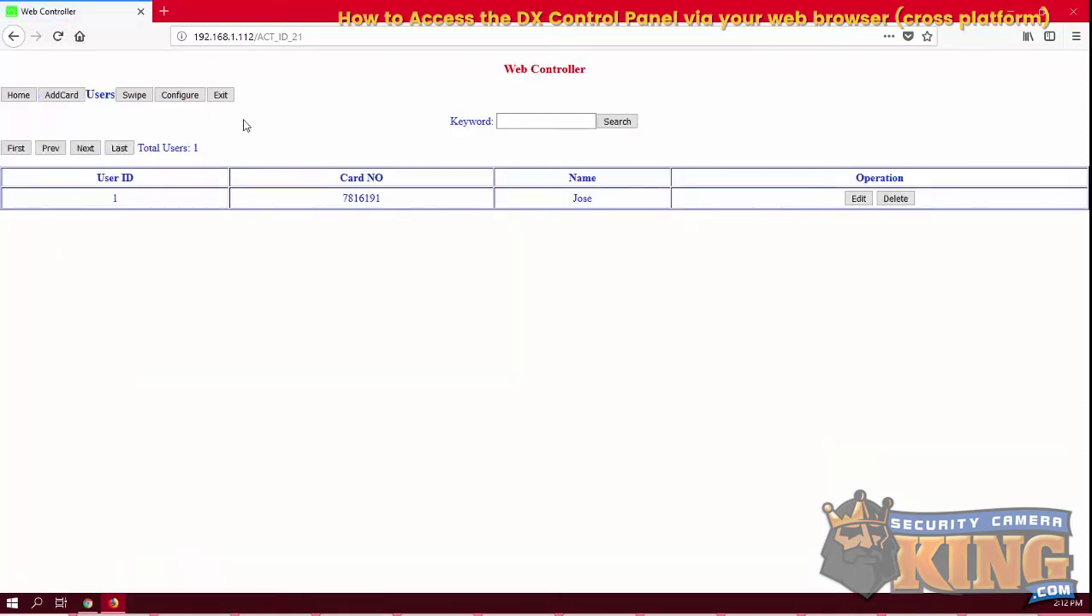
{"action": "left_click", "coordinate": [135, 95]}
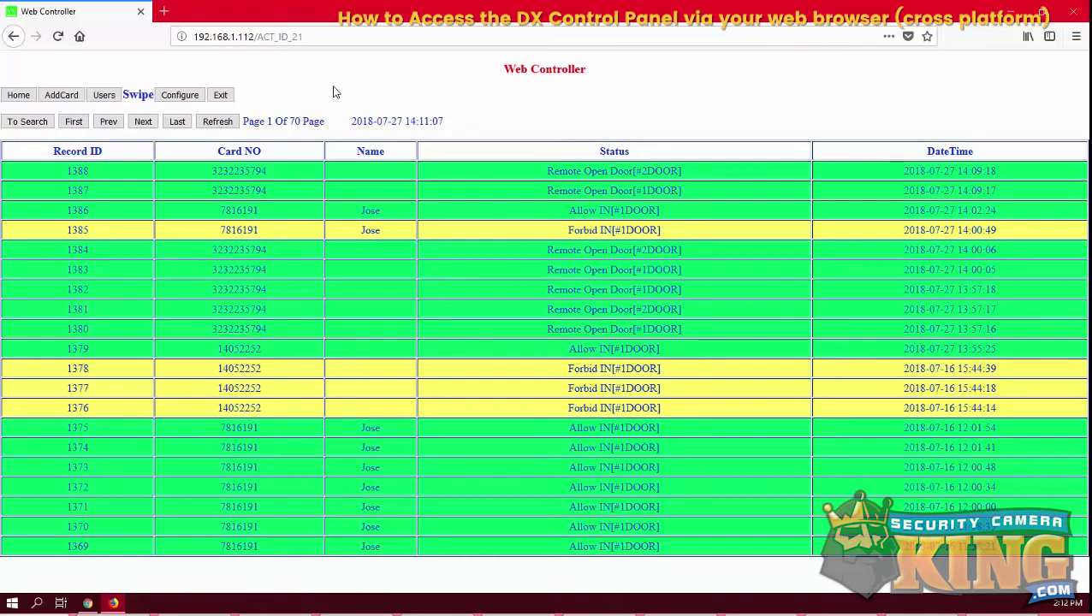
{"action": "left_click", "coordinate": [57, 36]}
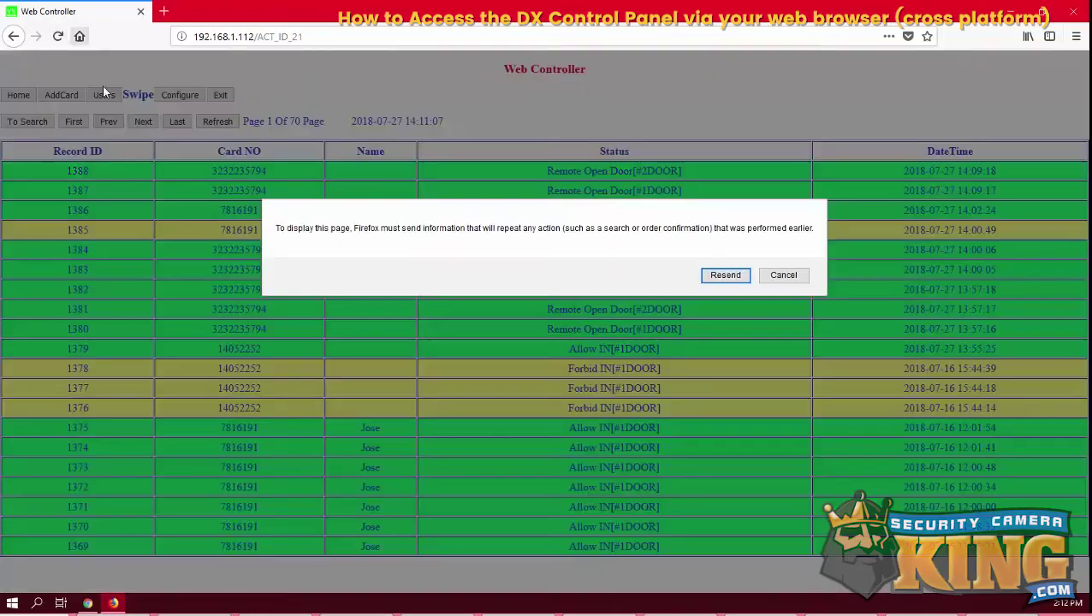
{"action": "left_click", "coordinate": [732, 285]}
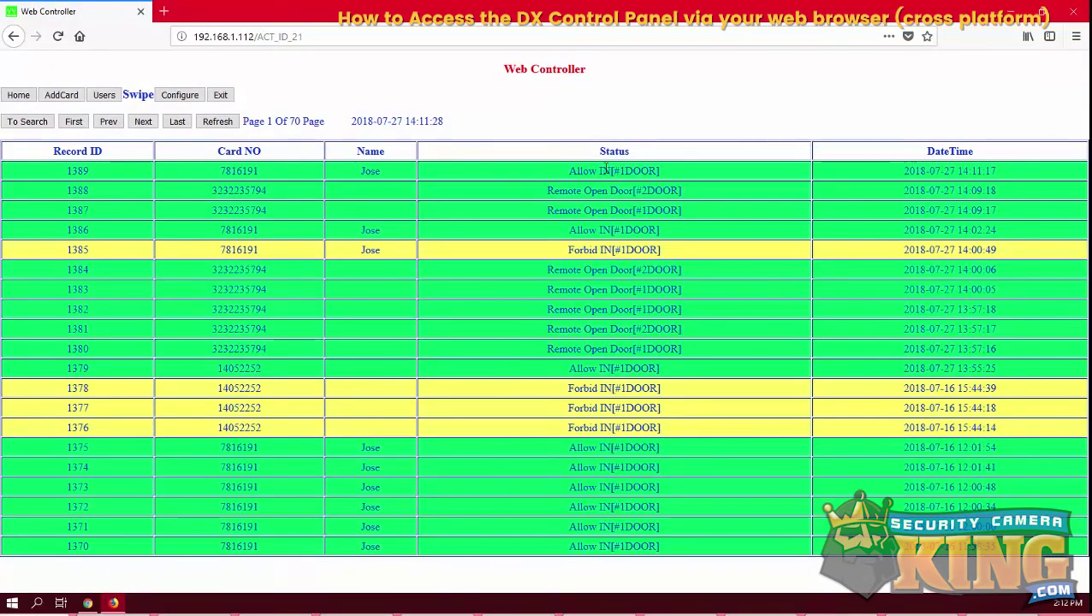
{"action": "left_click_drag", "start_coordinate": [611, 170], "coordinate": [569, 171]}
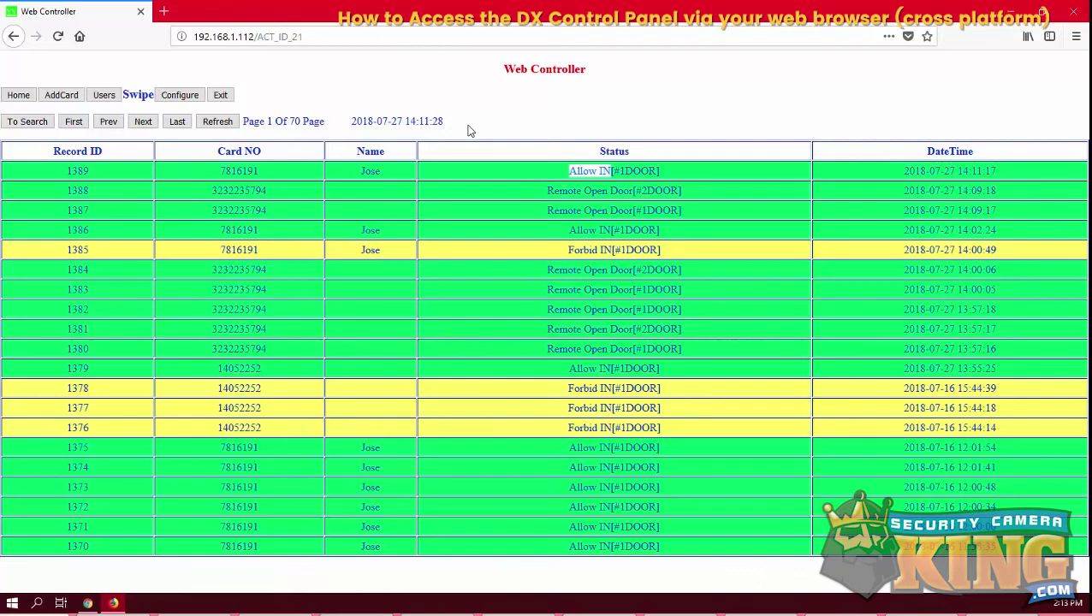
Step: Review the configuration page and the user list, highlighting the registered card's number
{"action": "left_click", "coordinate": [107, 97]}
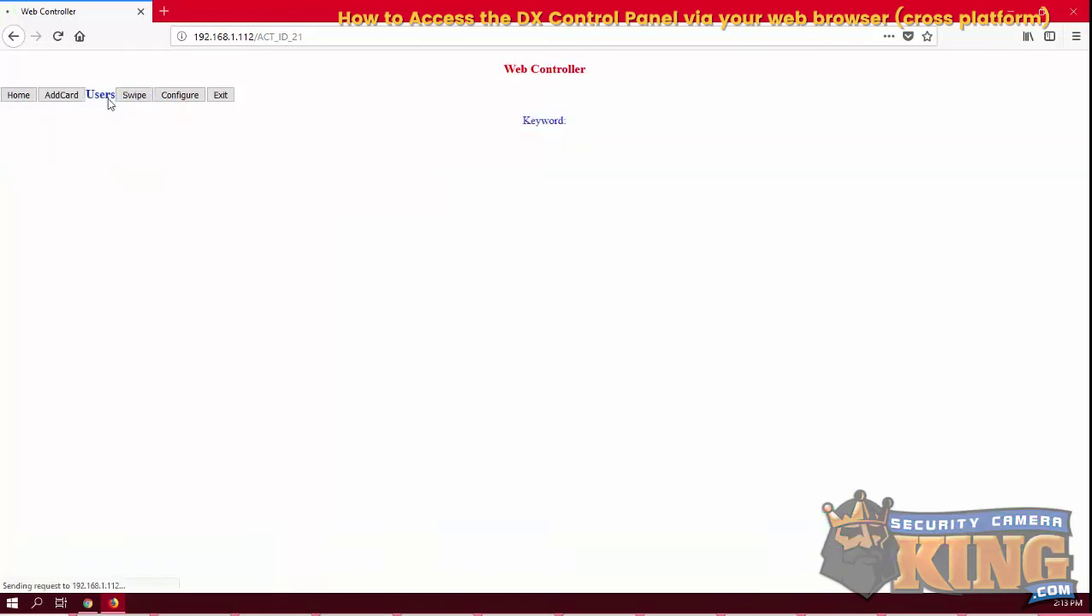
{"action": "left_click", "coordinate": [171, 97]}
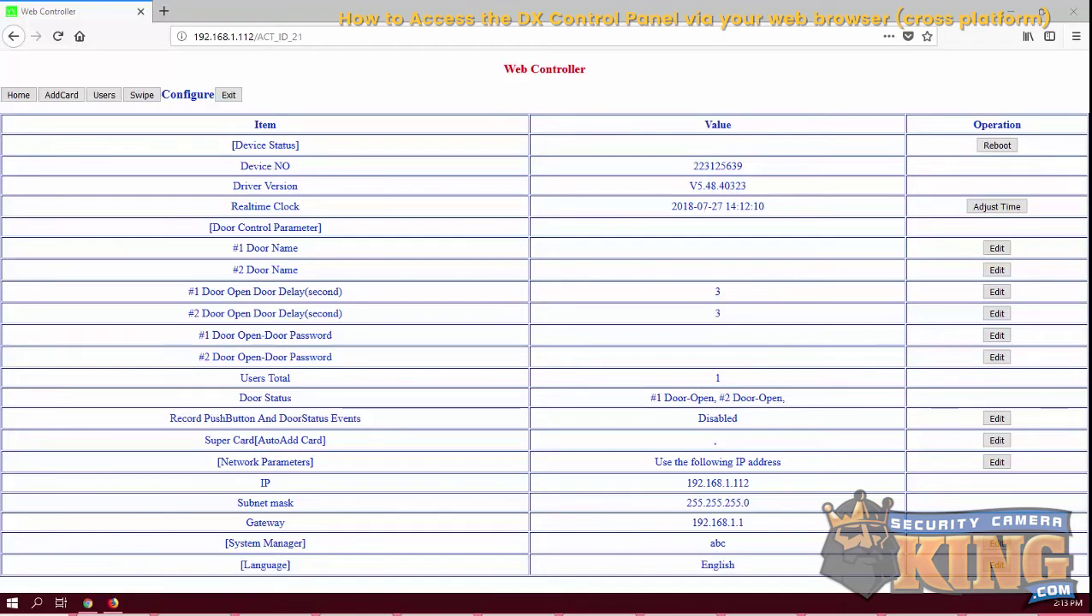
{"action": "left_click", "coordinate": [105, 95]}
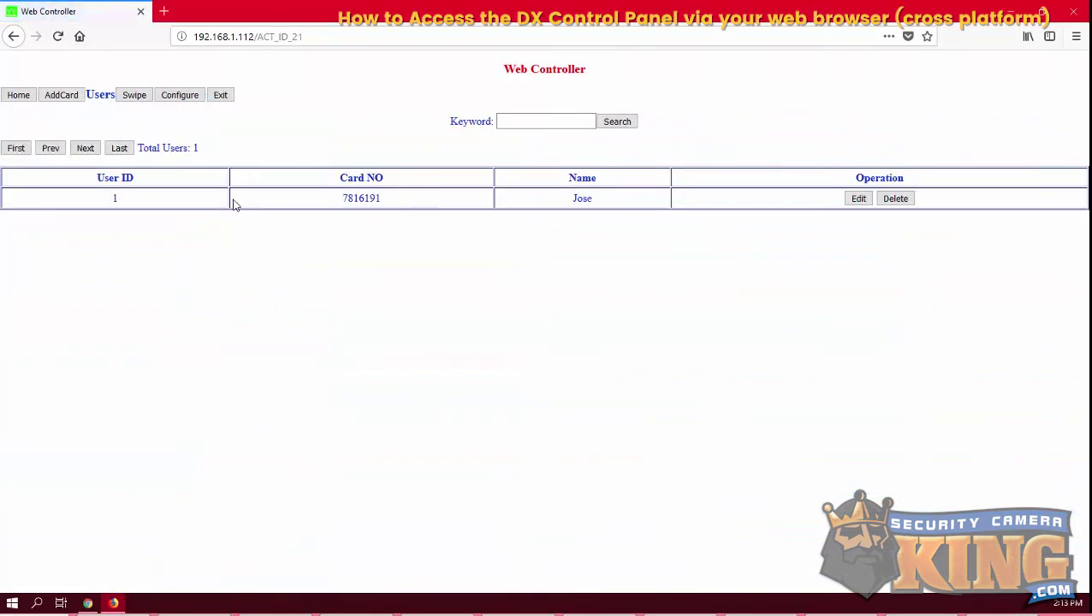
{"action": "left_click_drag", "start_coordinate": [383, 200], "coordinate": [342, 199]}
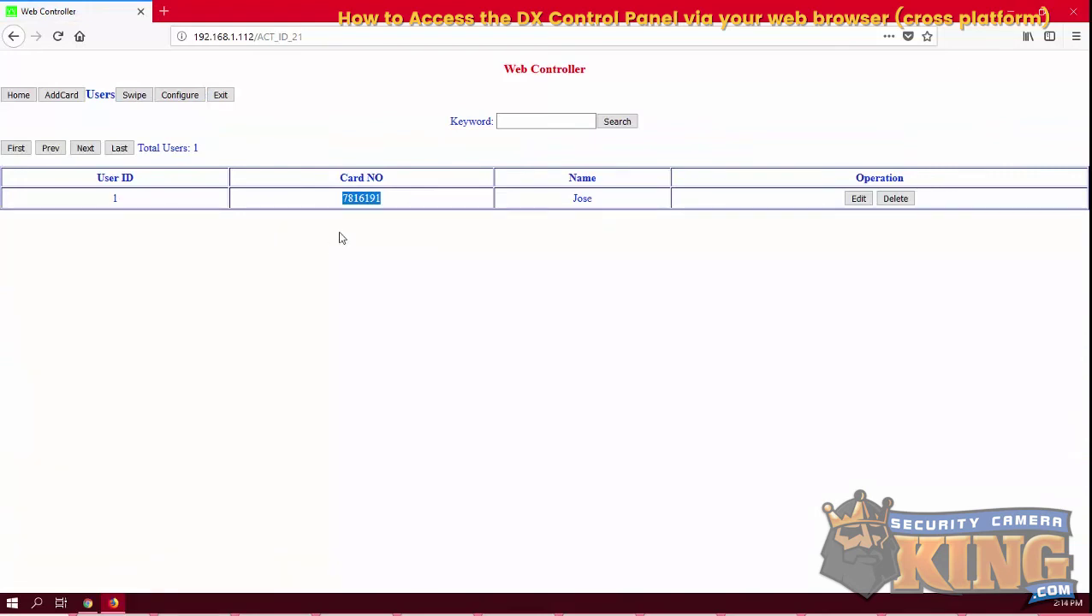
Step: View the #1 Door Open Door Delay setting, leave it without saving and return to the configuration overview
{"action": "left_click", "coordinate": [179, 92]}
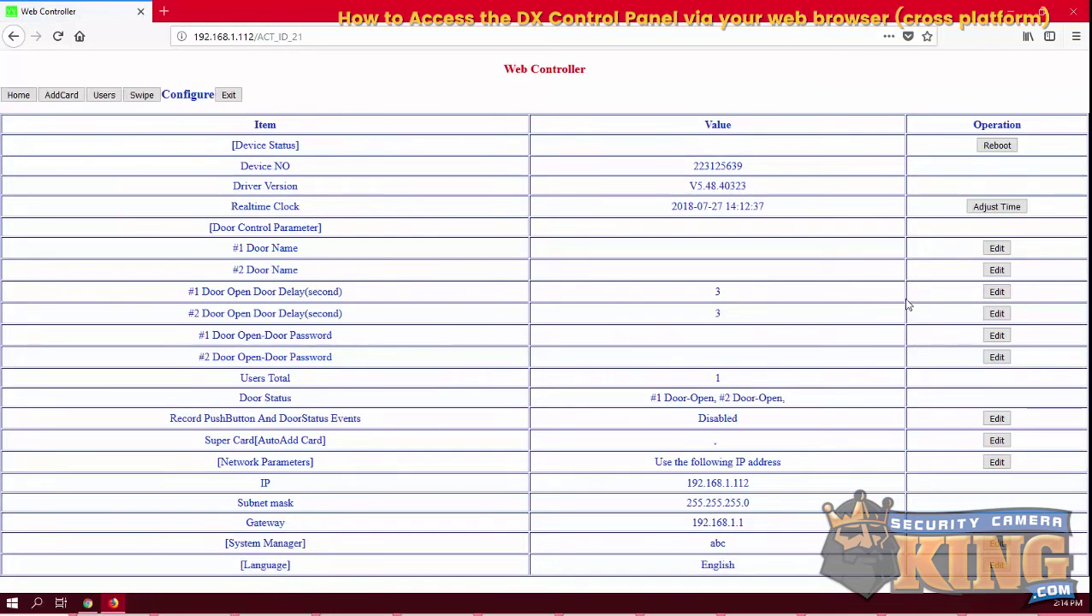
{"action": "left_click", "coordinate": [997, 292]}
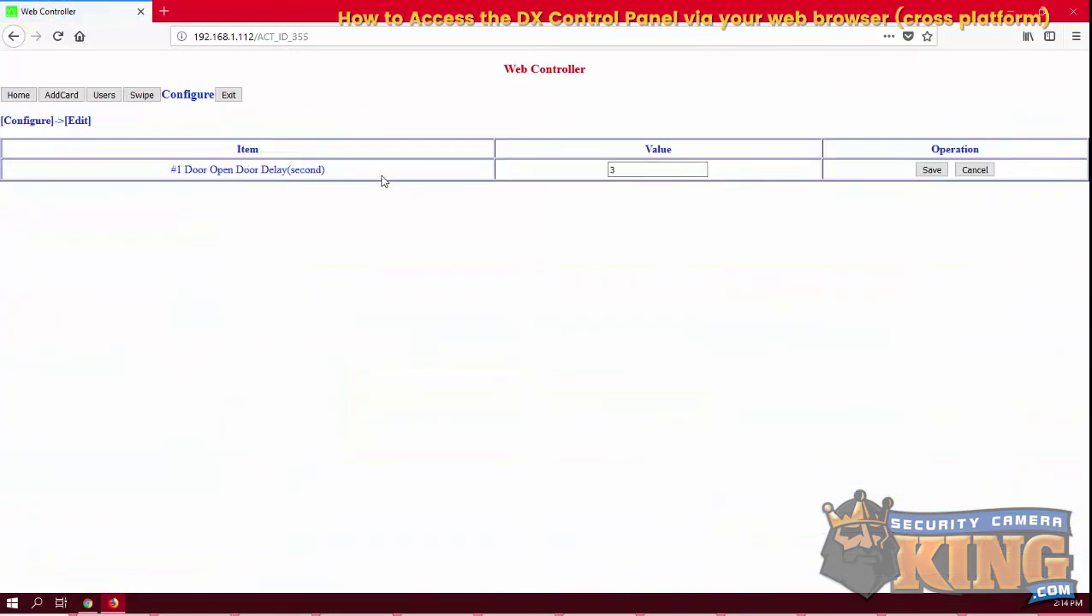
{"action": "left_click", "coordinate": [143, 100]}
{"action": "left_click", "coordinate": [179, 95]}
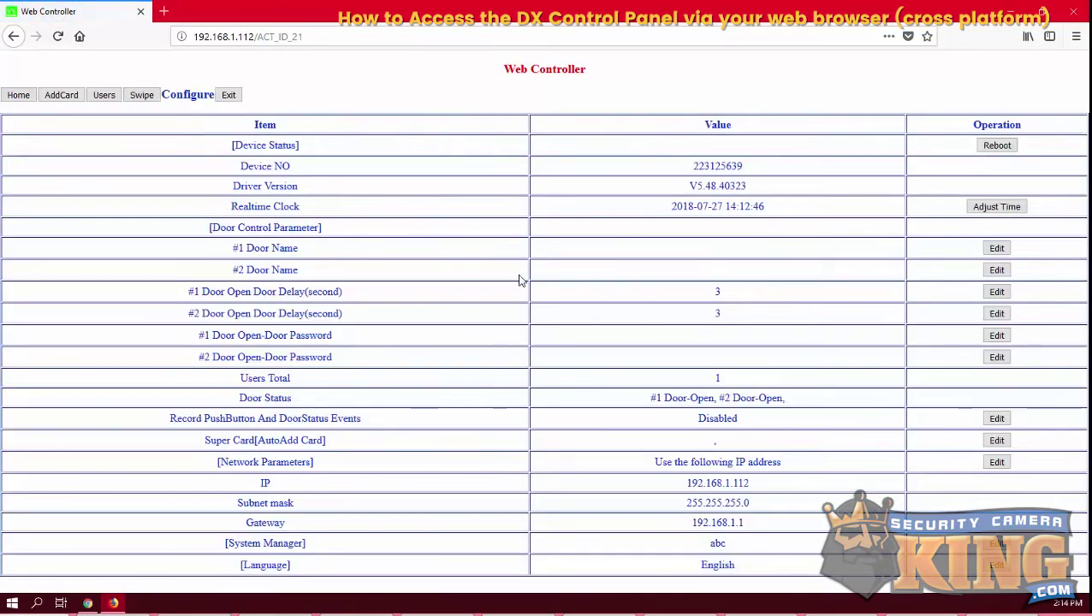